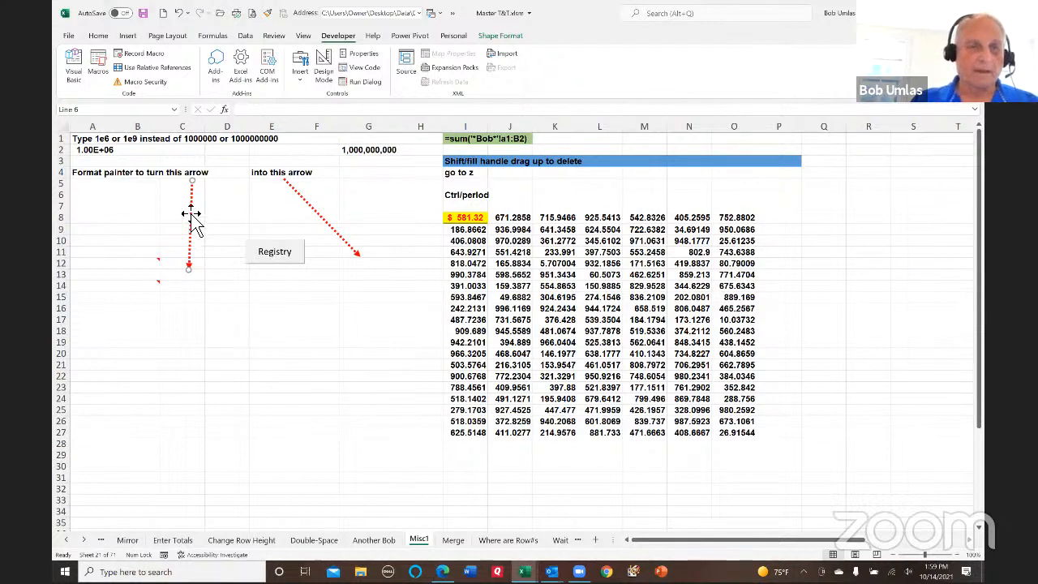
- Add a blank note to cell B7 and discard it
left_click(142, 206)
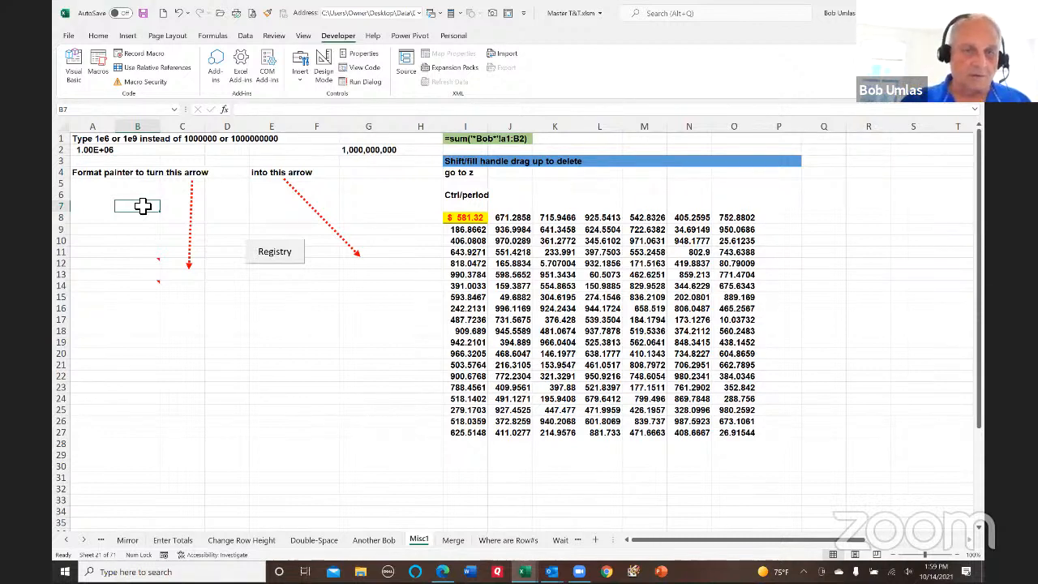
left_click(275, 36)
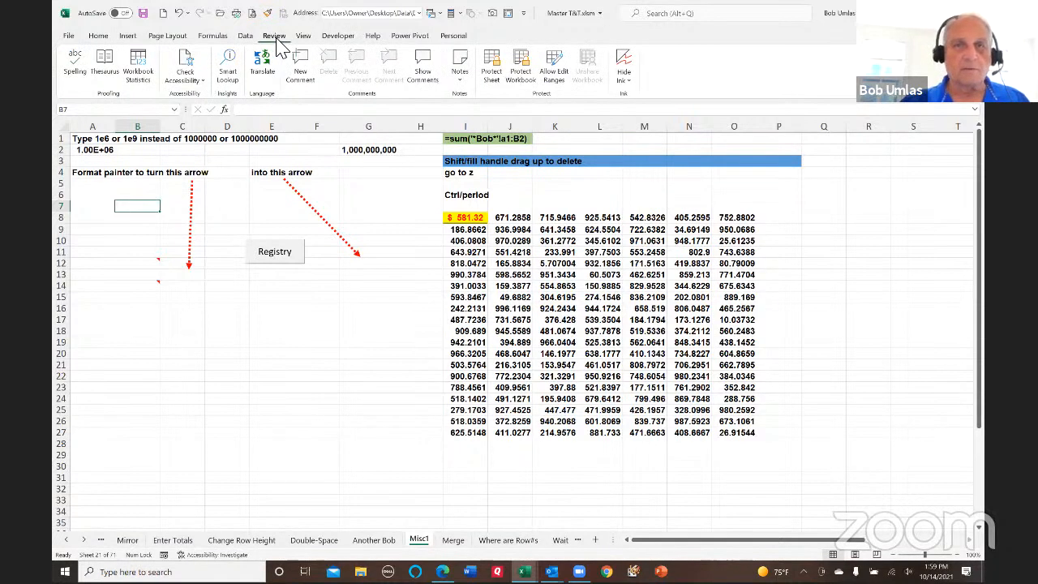
left_click(460, 71)
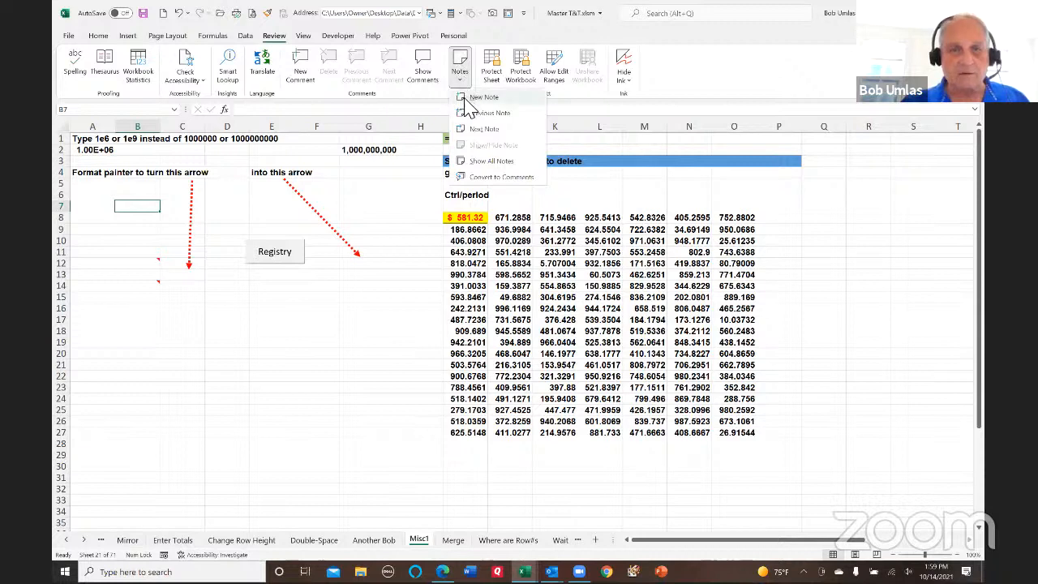
left_click(467, 98)
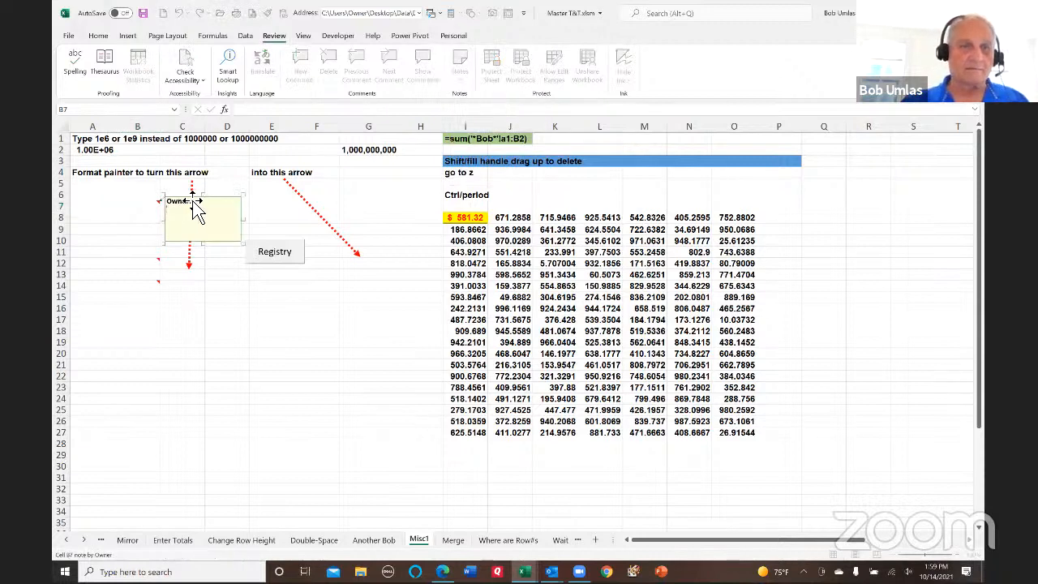
left_click_drag(197, 206, 245, 173)
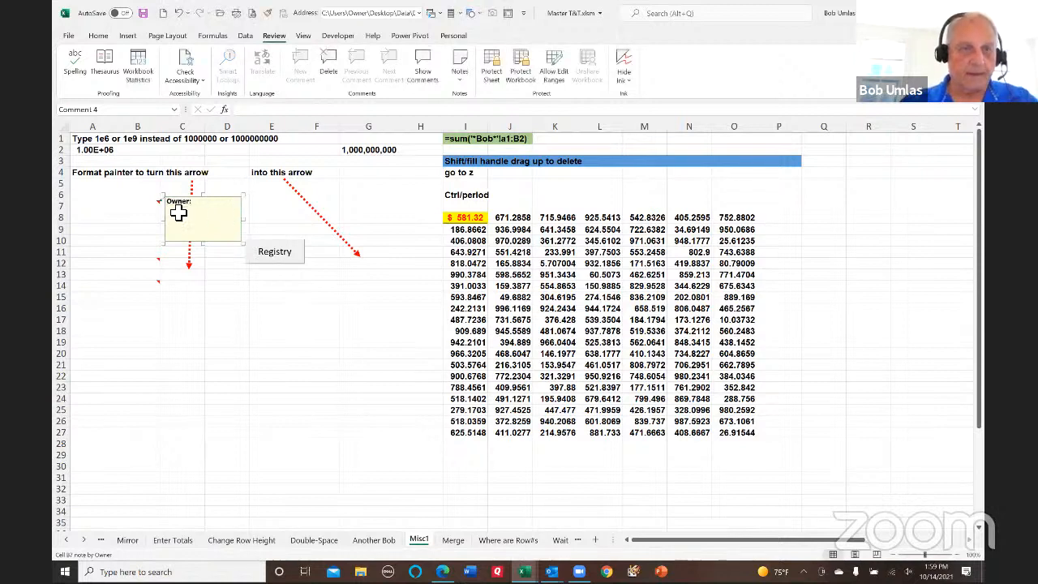
left_click(148, 205)
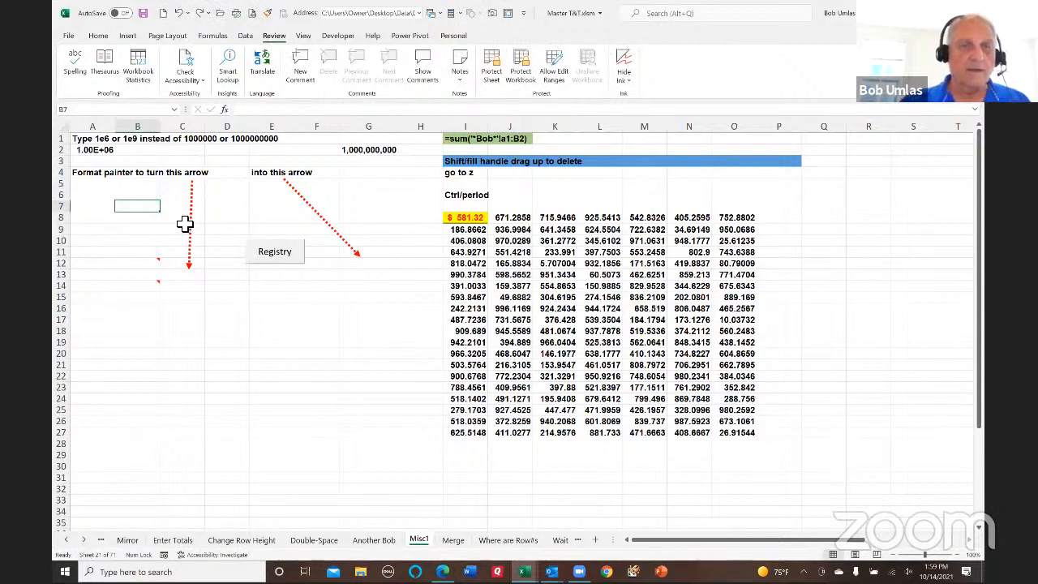
- Add a note to cell E16 with the text "This is a cool comment and not boring" in place of the default author label
mouse_move(151, 269)
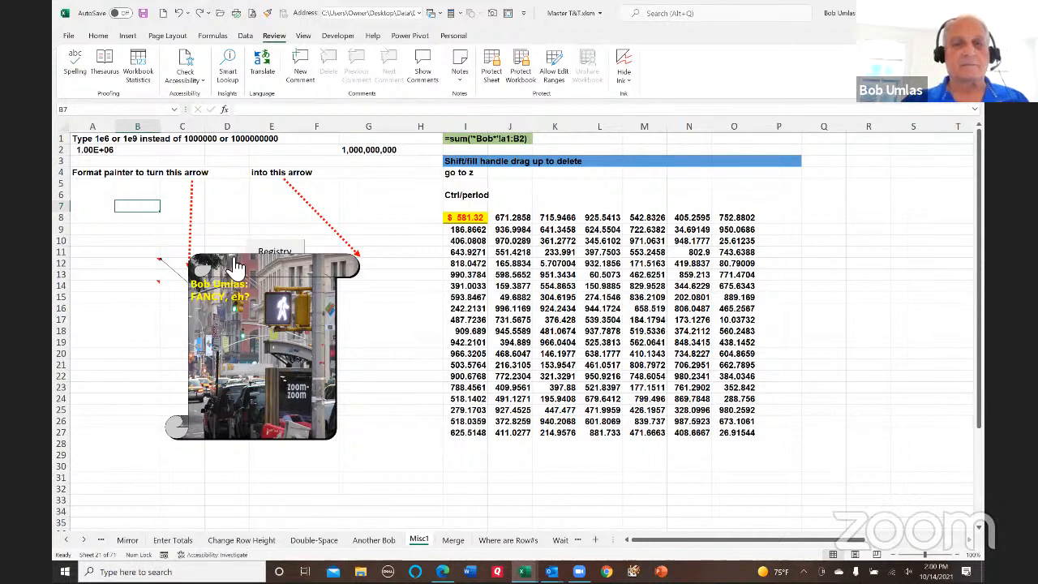
left_click(271, 315)
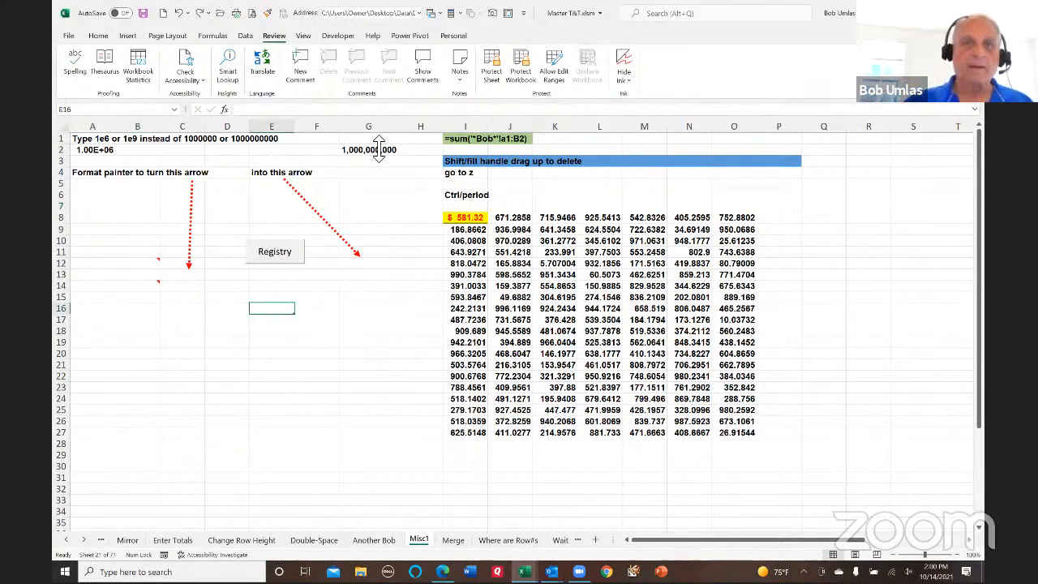
left_click(460, 69)
left_click(478, 98)
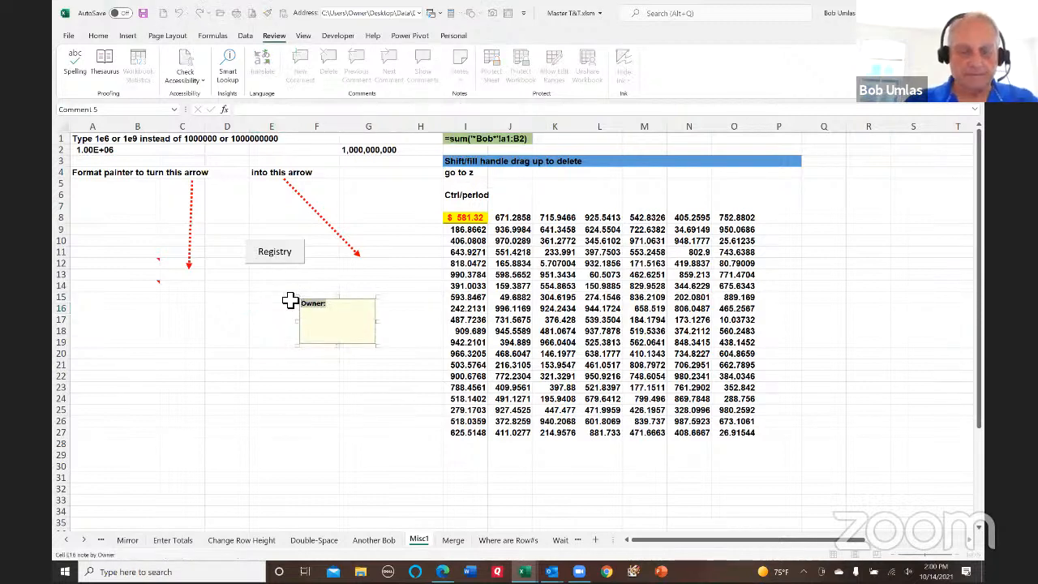
type("This is a cool co")
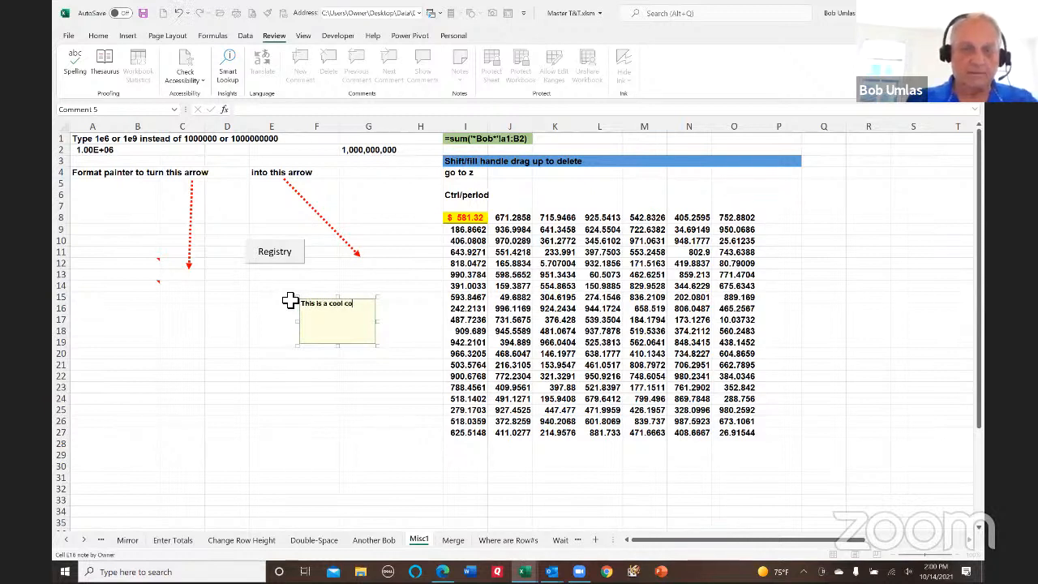
type("mment and not boring")
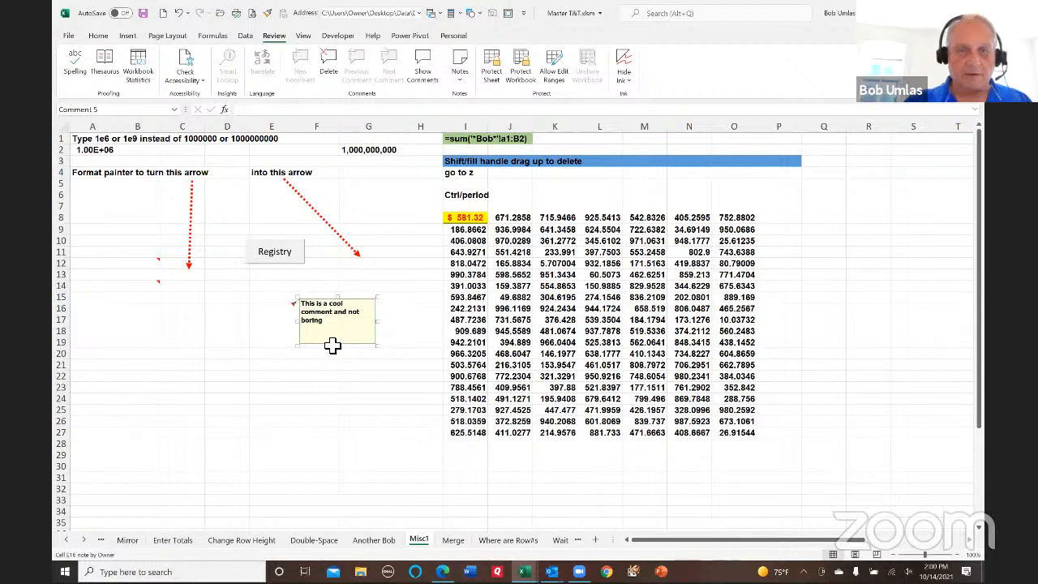
- Open the fill effects for the background color of the note on cell E16
left_click(358, 304)
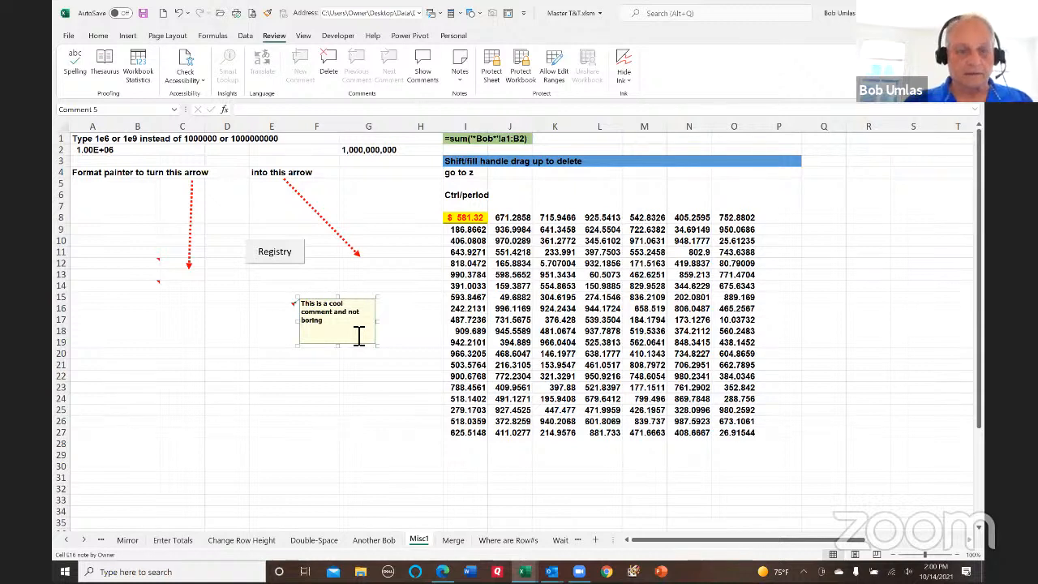
double_click(358, 335)
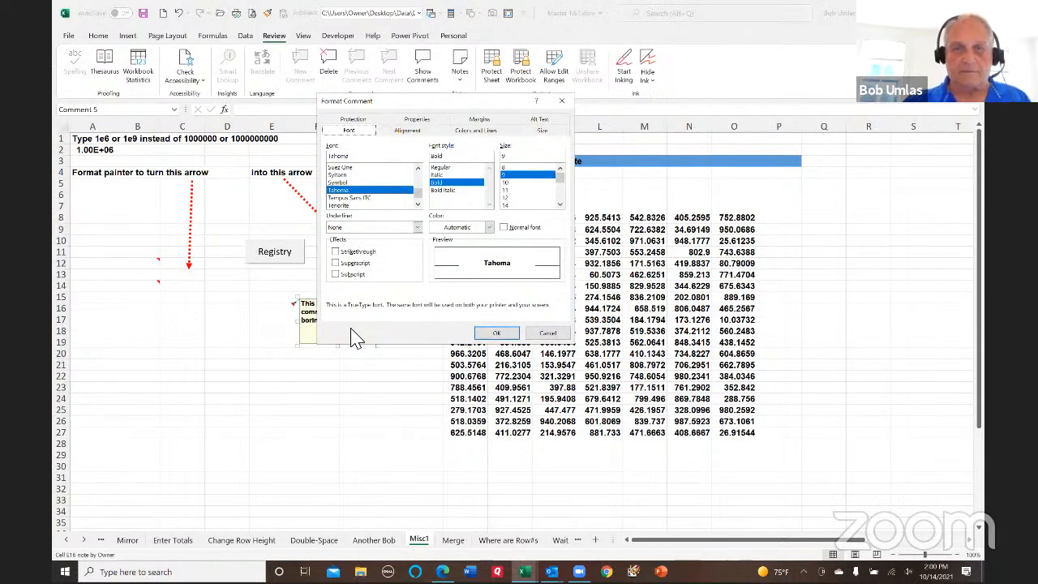
left_click(469, 134)
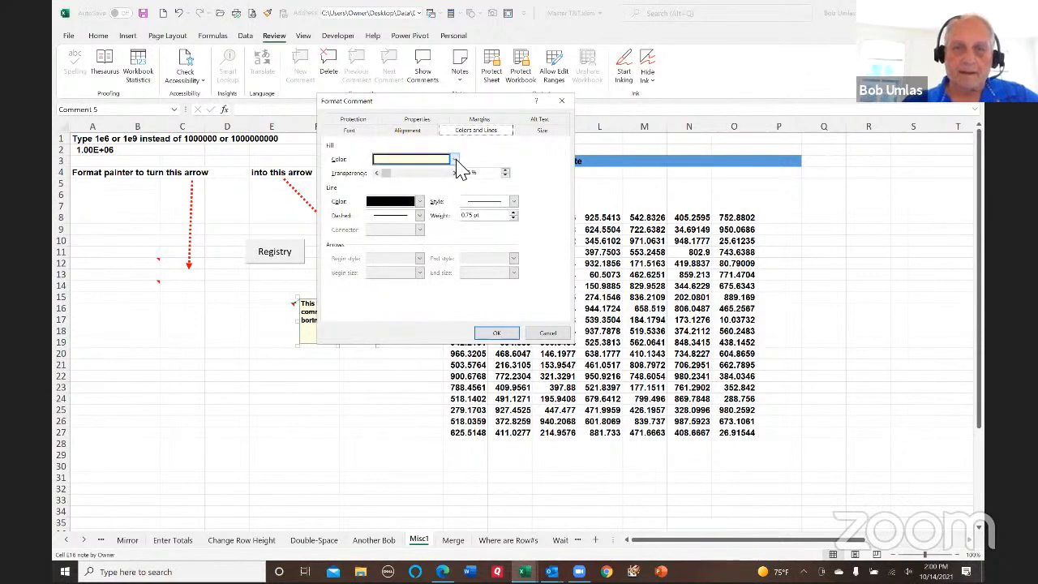
left_click(455, 161)
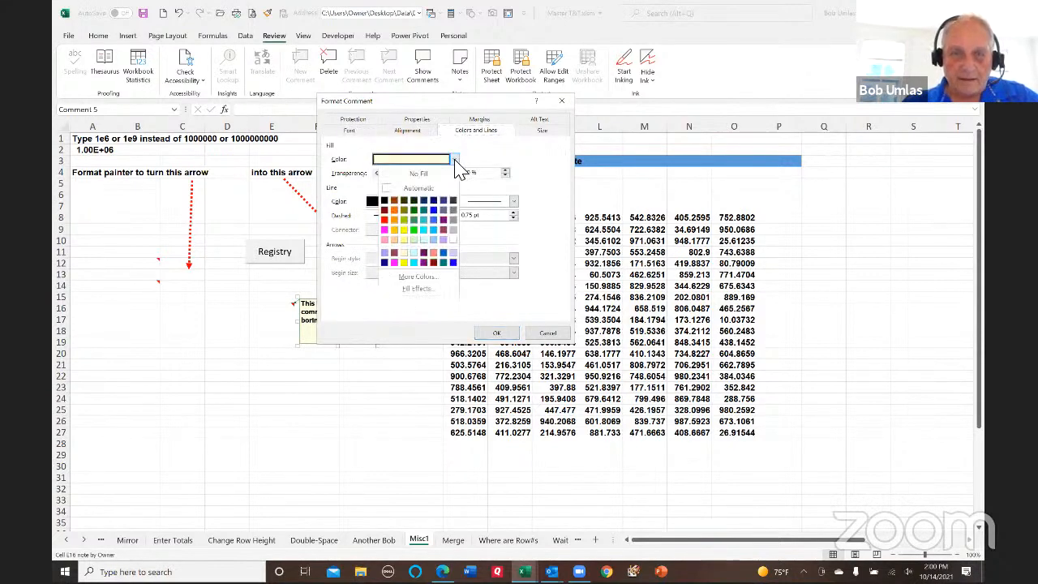
left_click(428, 292)
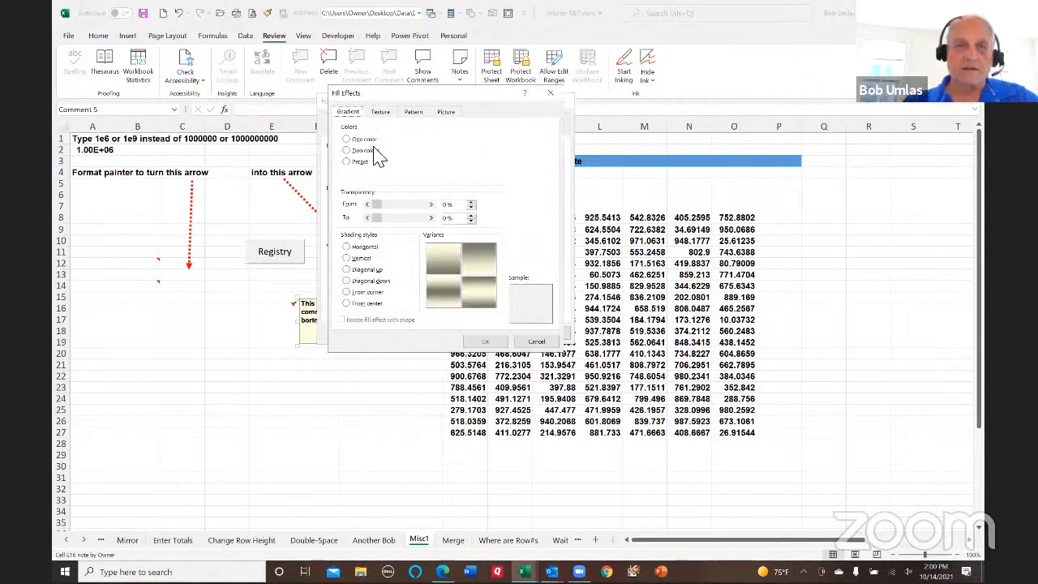
- Try a cartoon tiger face from a Bing image search for "tiger" as the note's picture fill
left_click(386, 114)
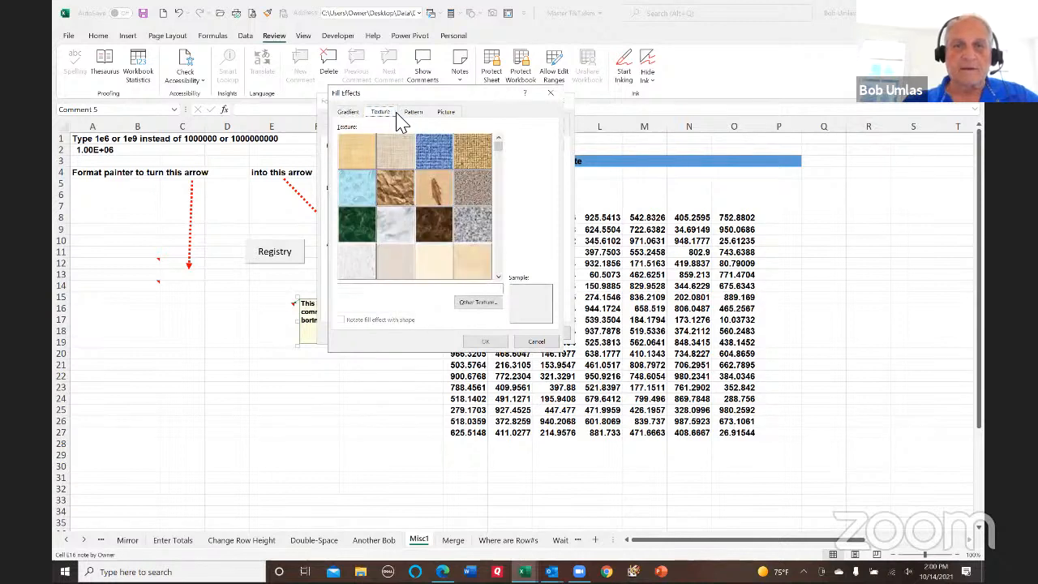
left_click(416, 113)
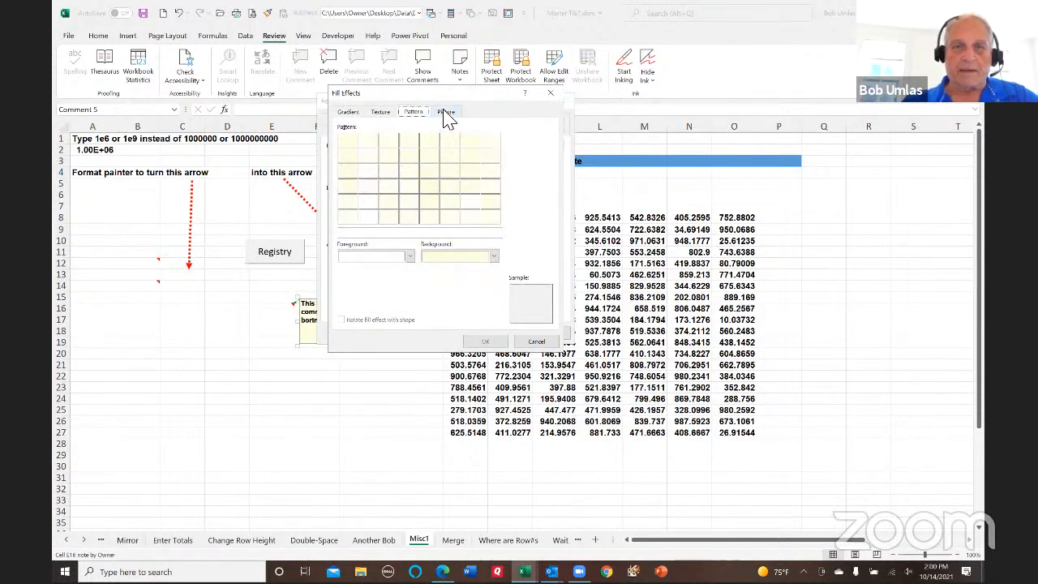
left_click(445, 113)
left_click(477, 252)
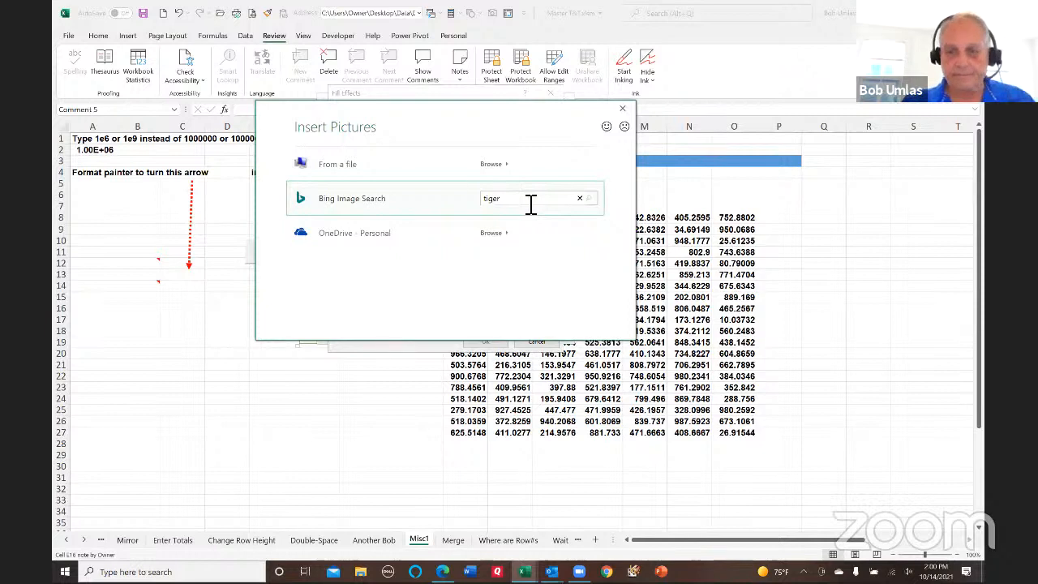
key("Return")
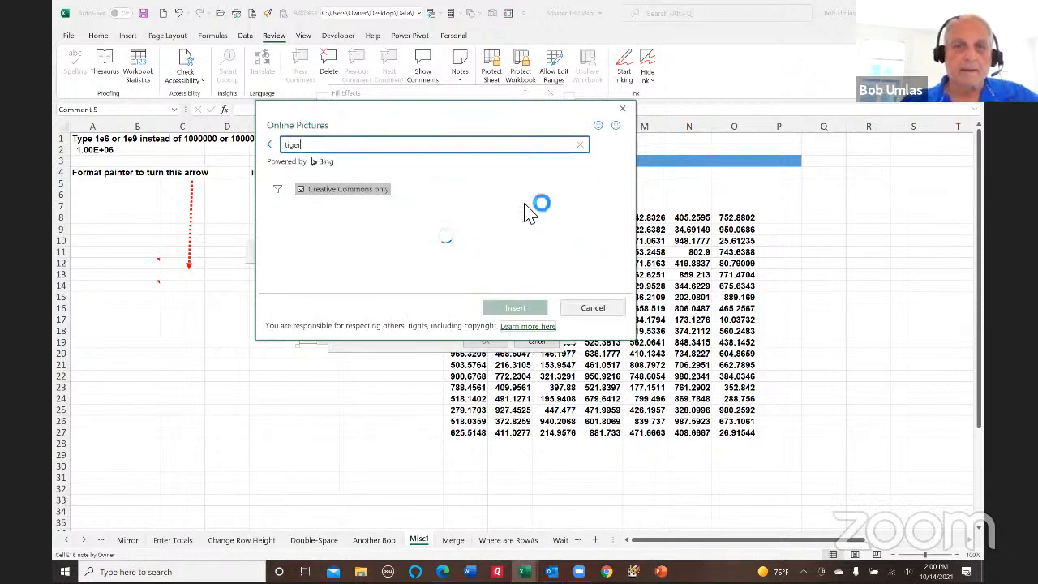
left_click(438, 239)
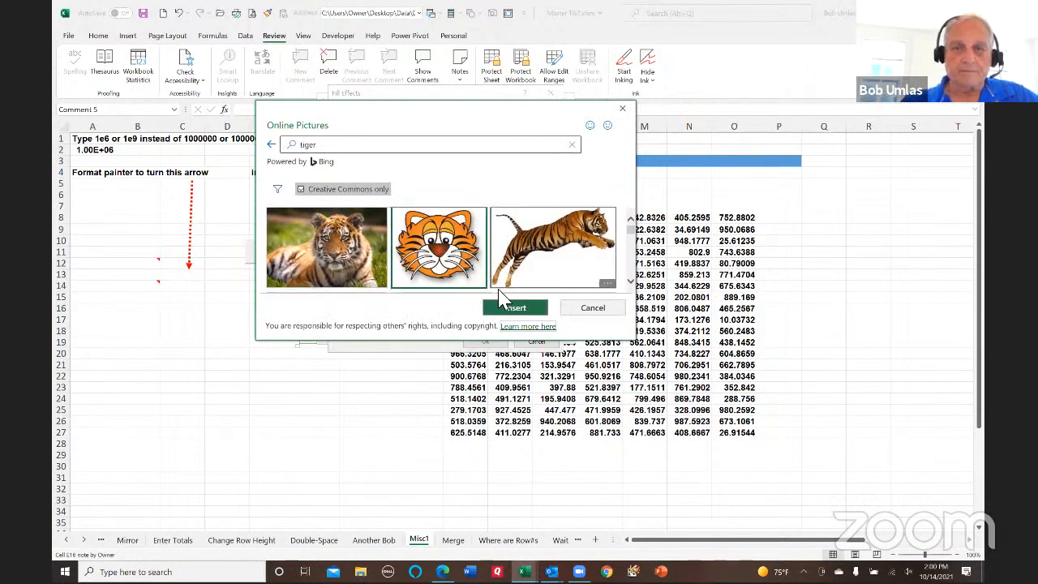
left_click(518, 307)
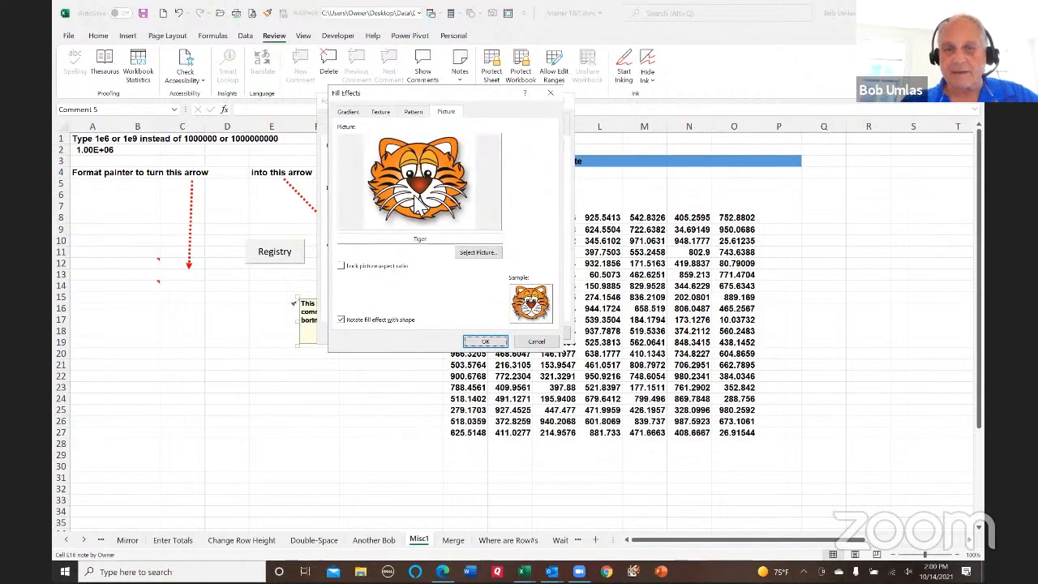
- Set the note's fill to a two-color gradient with light orange as Color 1 and black as Color 2
left_click(349, 113)
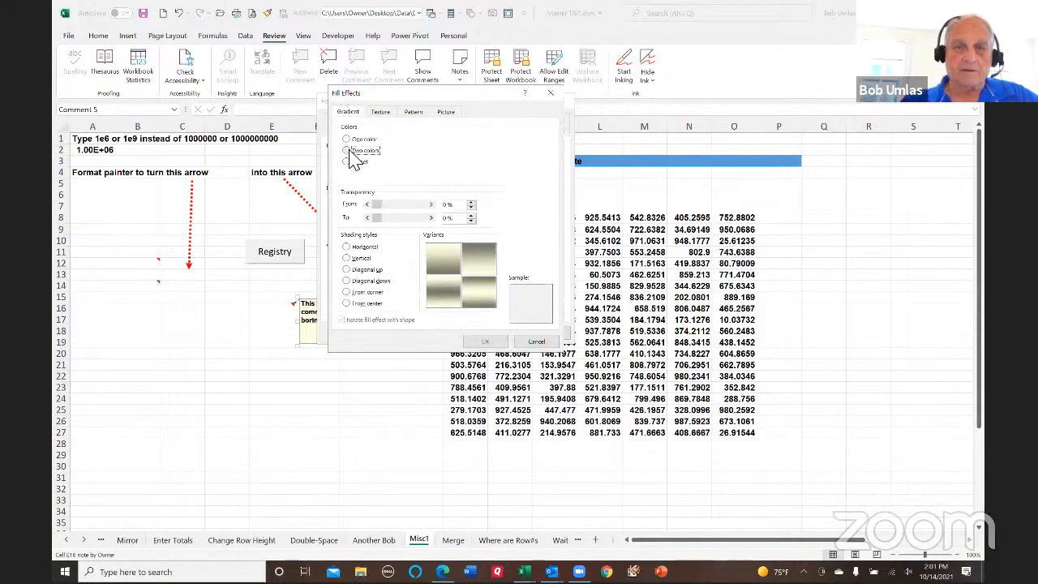
left_click(350, 151)
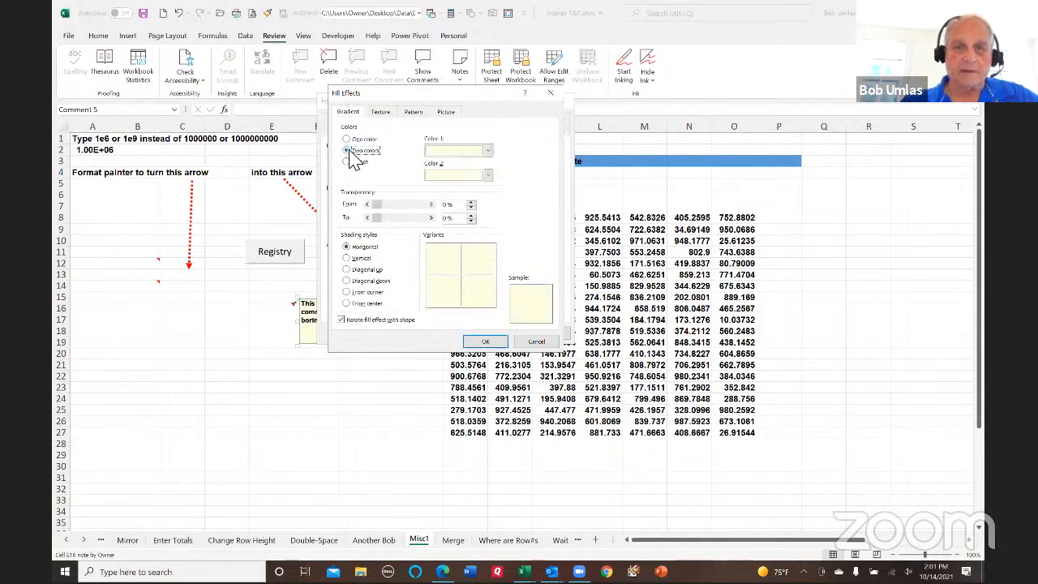
left_click(487, 177)
left_click(487, 150)
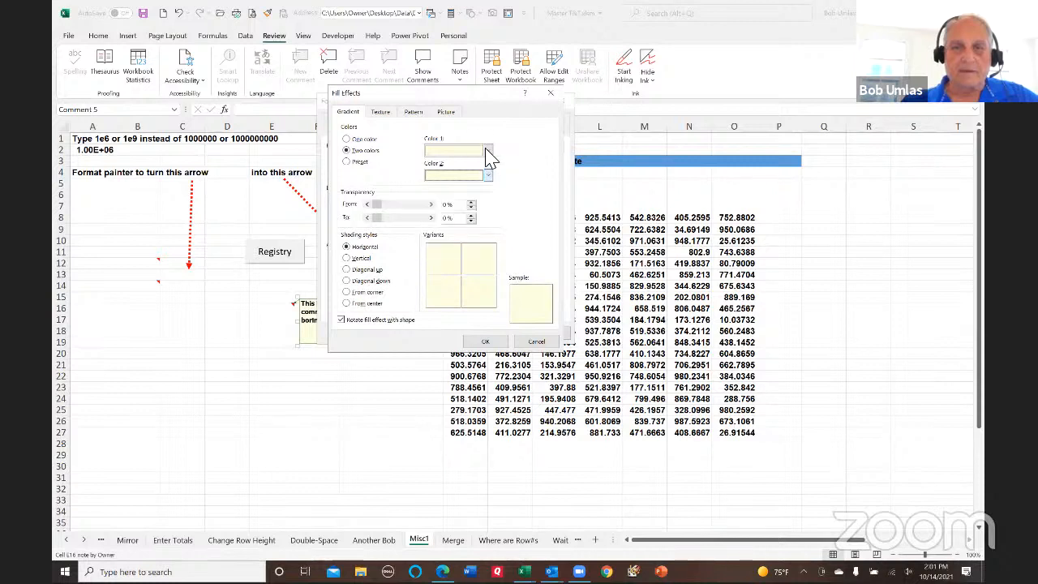
left_click(488, 151)
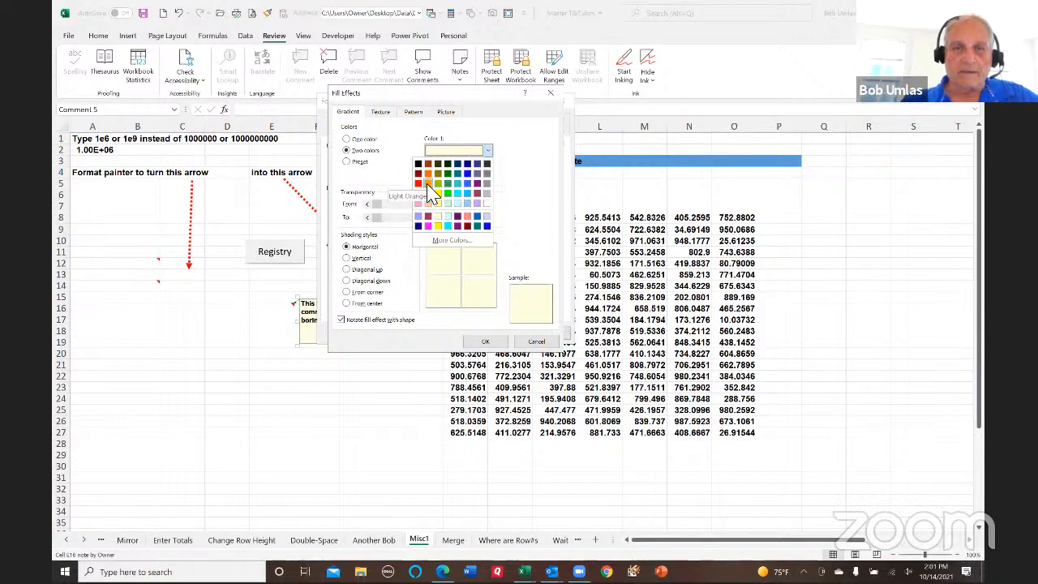
left_click(428, 183)
left_click(488, 176)
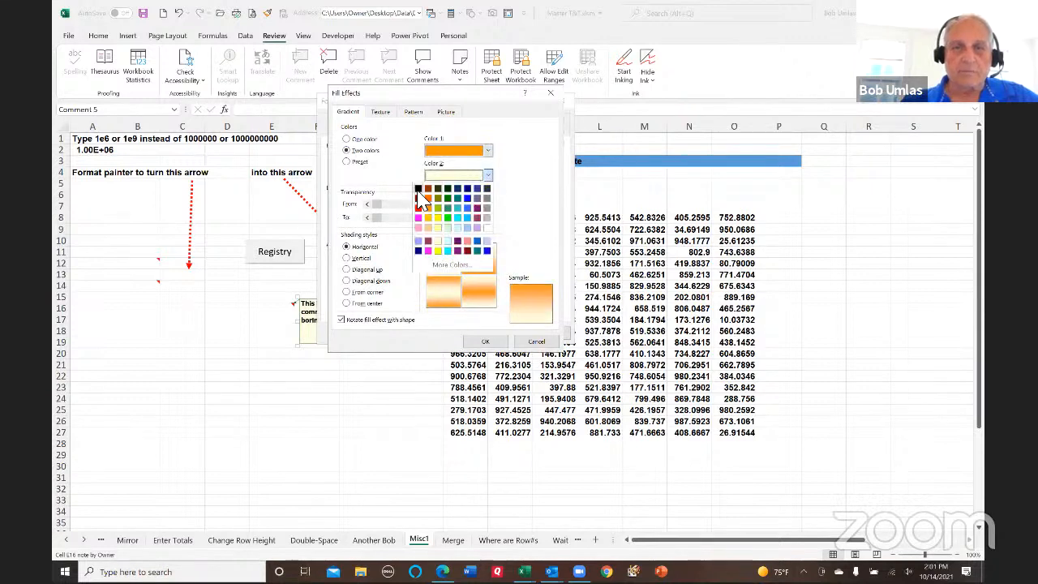
left_click(421, 188)
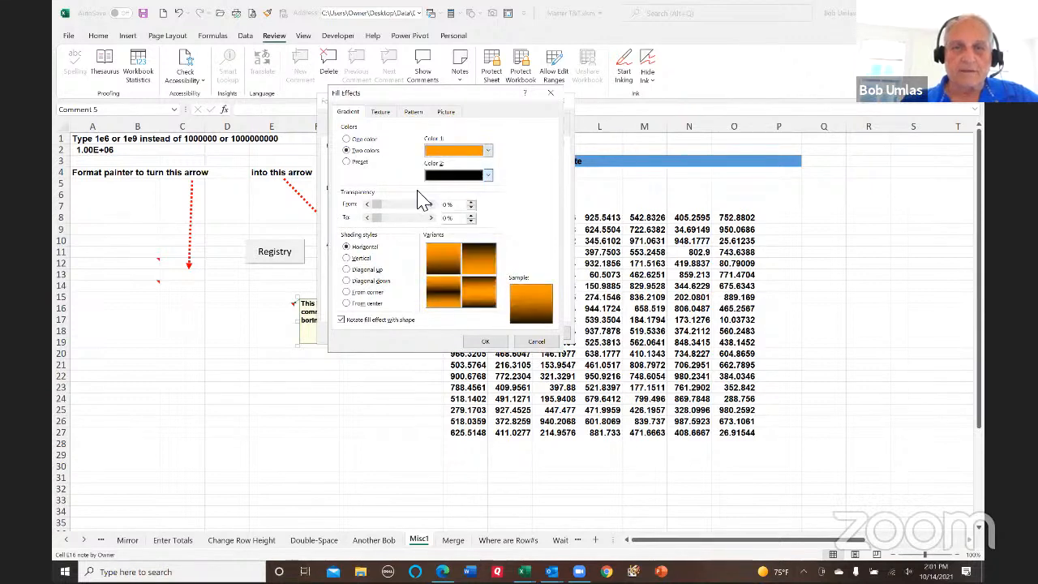
- Shade the gradient from center using the variant with the black middle, and apply the formatting to the note
left_click(347, 302)
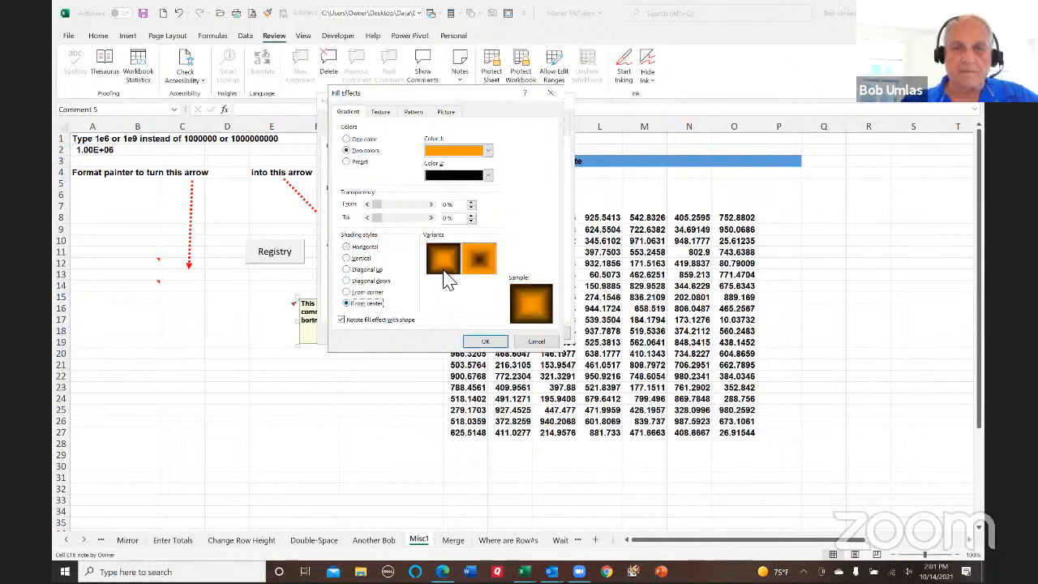
left_click(479, 261)
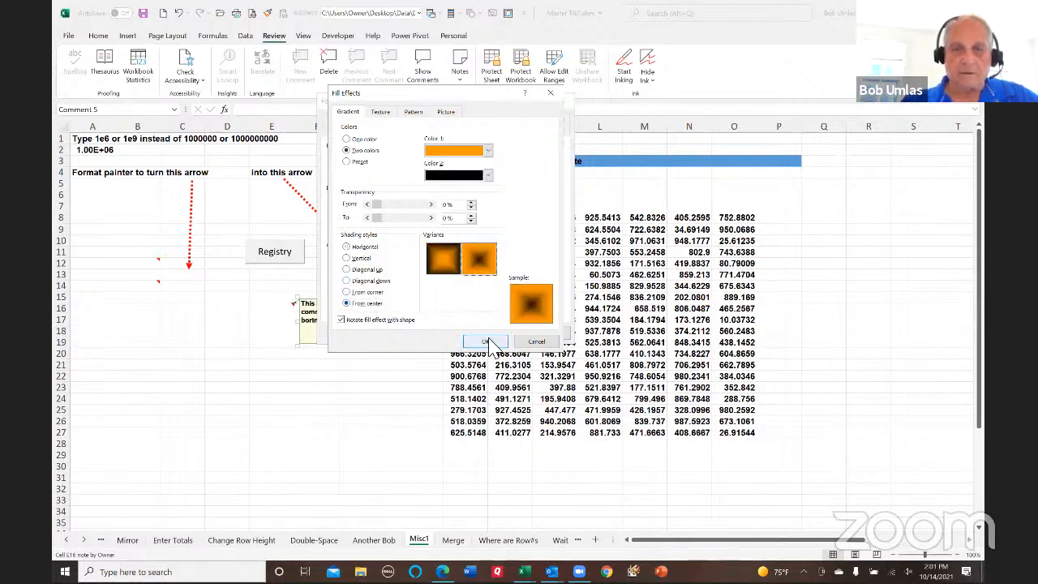
left_click(485, 342)
left_click(494, 335)
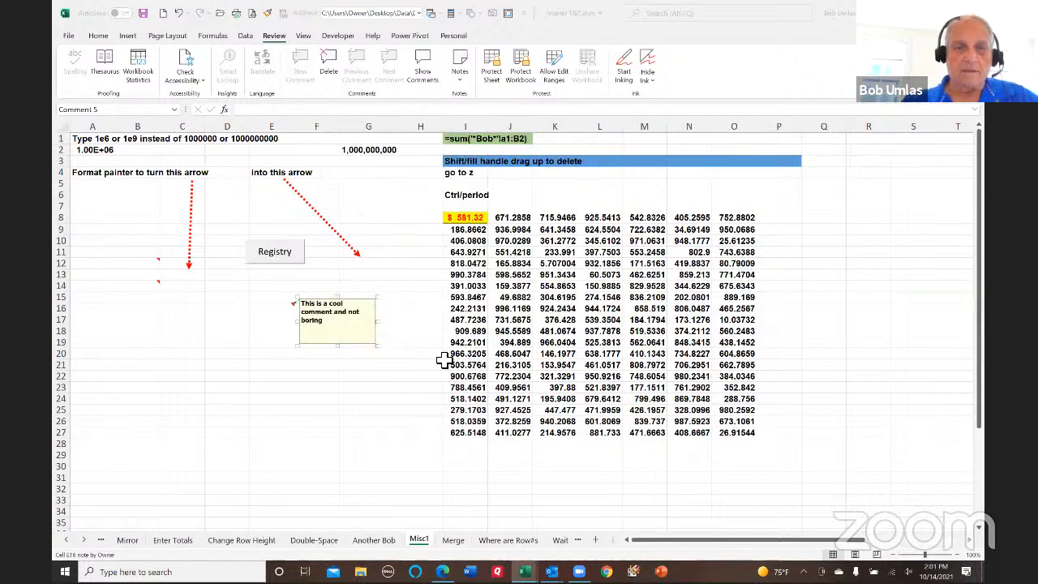
left_click(347, 398)
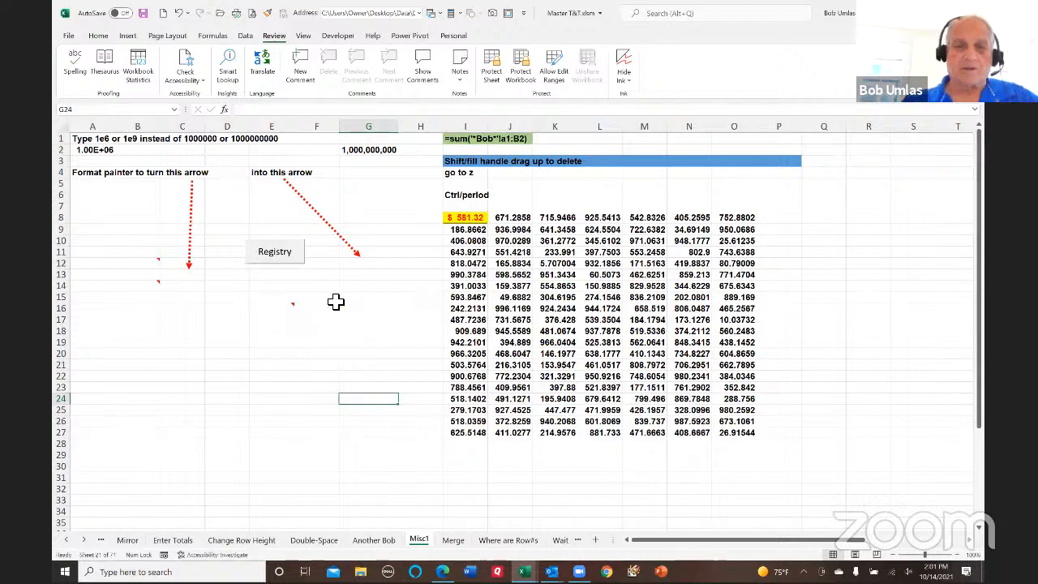
- Change the shape of the note on cell E16 to the flowchart Merge shape, an inverted triangle
left_click(281, 309)
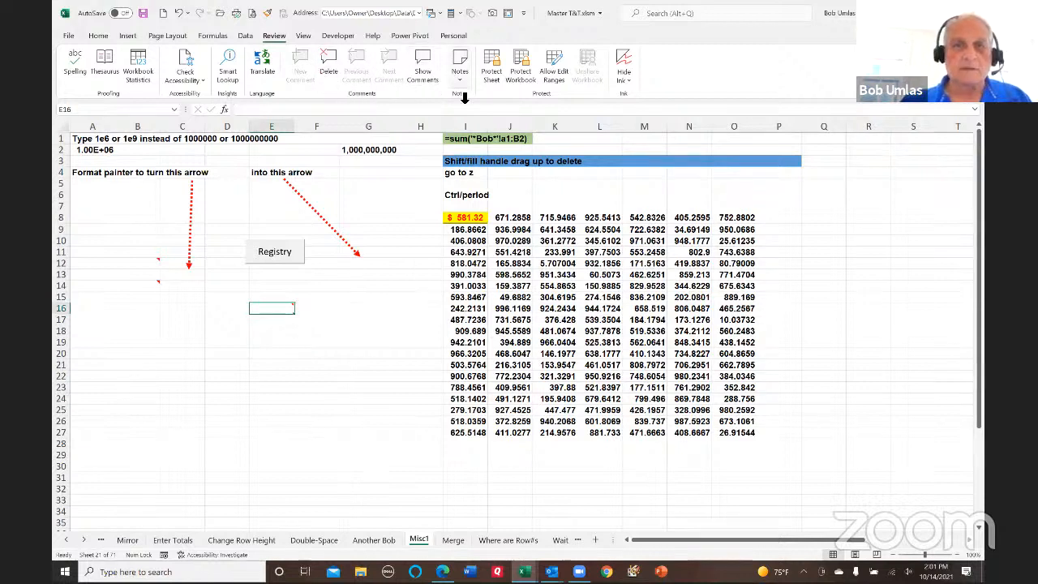
mouse_move(285, 311)
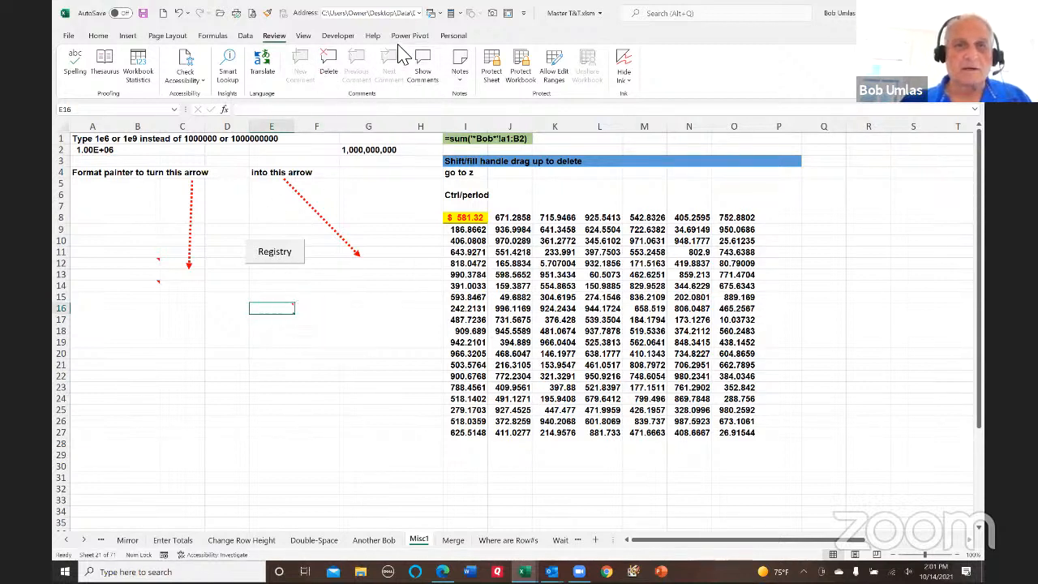
left_click(460, 66)
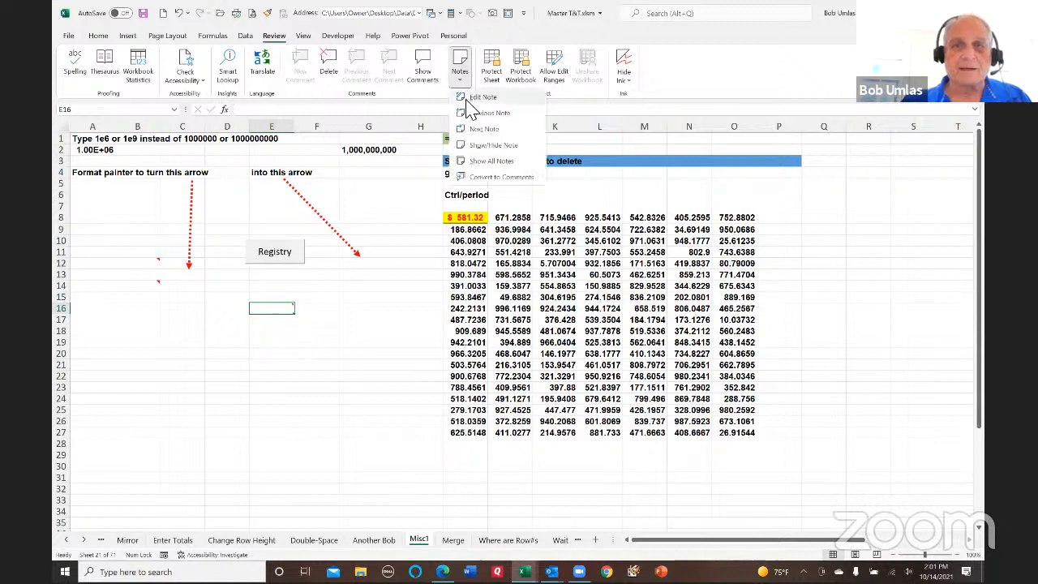
left_click(468, 100)
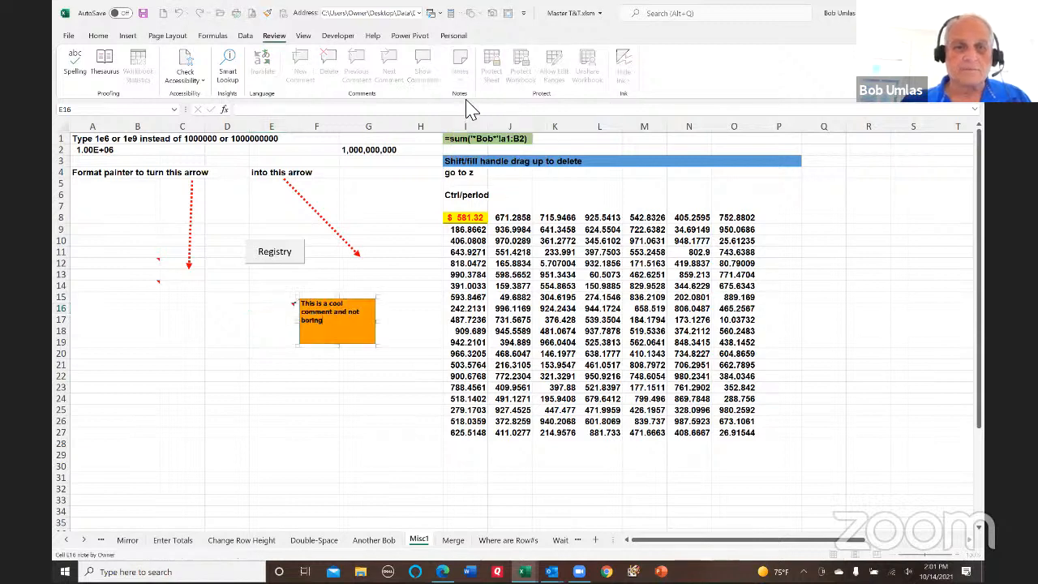
left_click(374, 308)
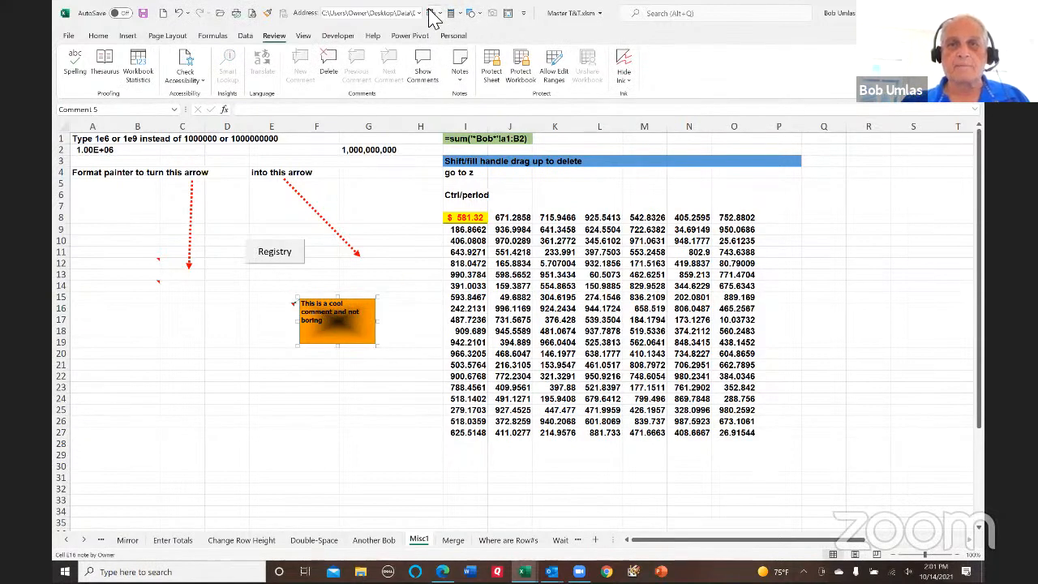
left_click(479, 14)
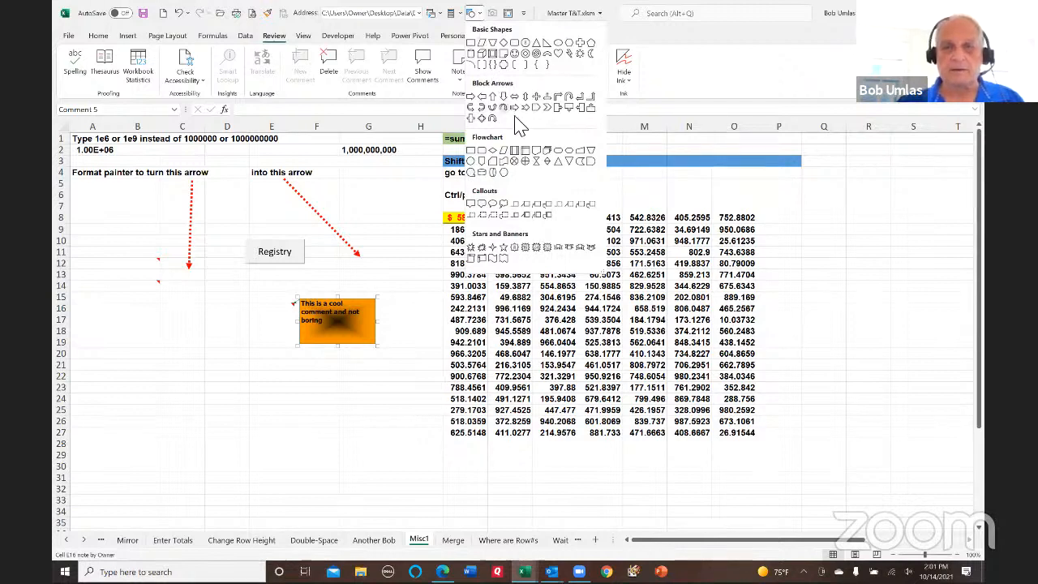
left_click(574, 162)
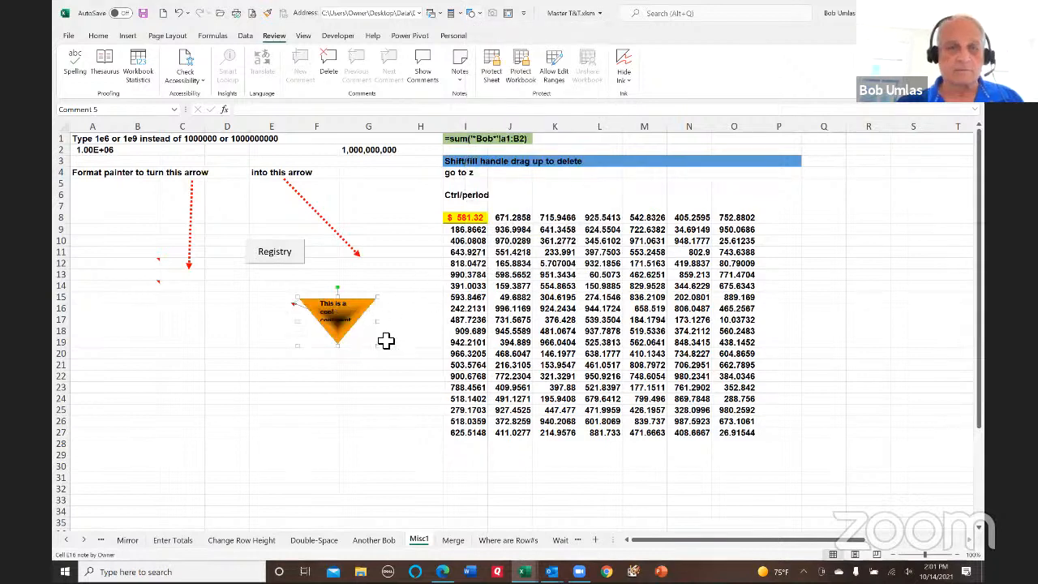
- Enlarge the triangular note to about 146% of its width and 220% of its height, and leave the note
left_click_drag(385, 355, 422, 415)
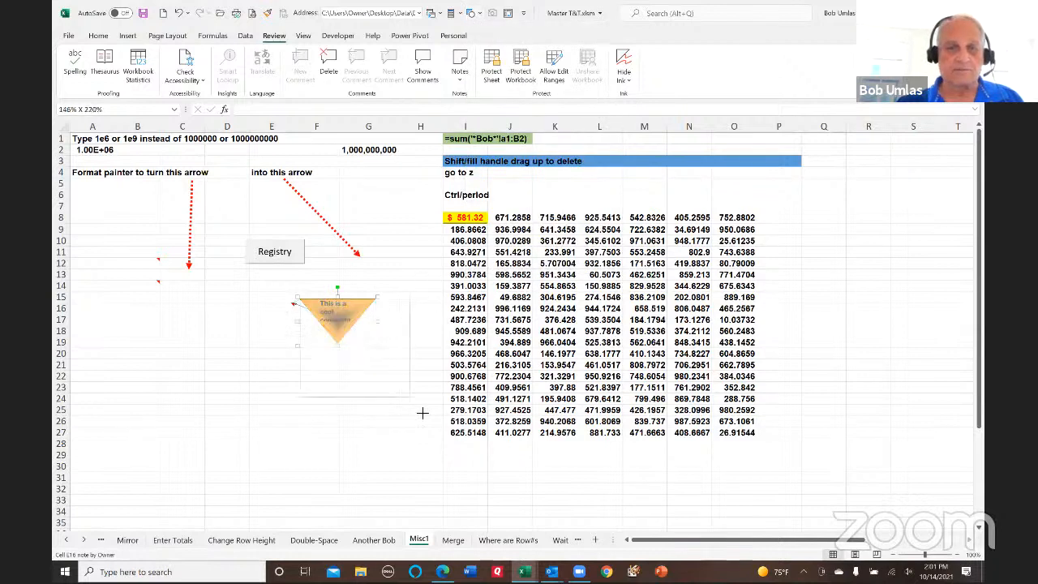
left_click(107, 331)
mouse_move(280, 315)
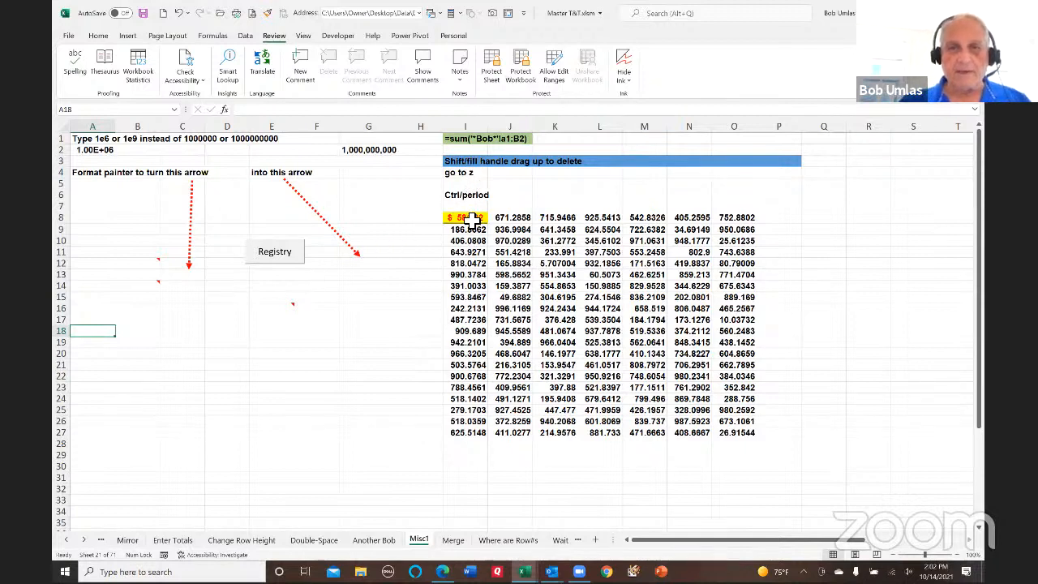
- Copy the formatting of cell I8 onto cell L11 with Format Painter
left_click(473, 220)
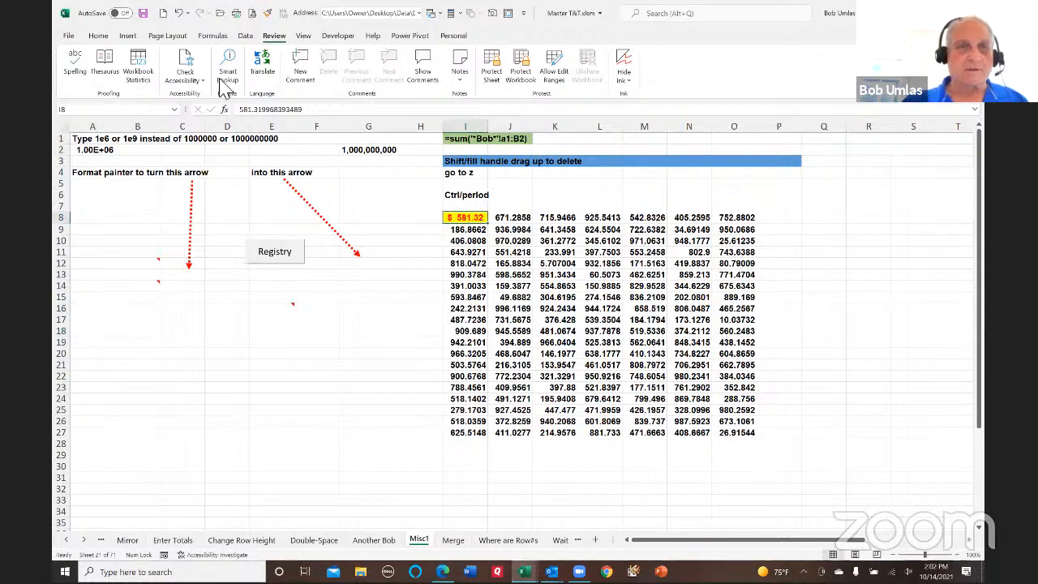
left_click(265, 13)
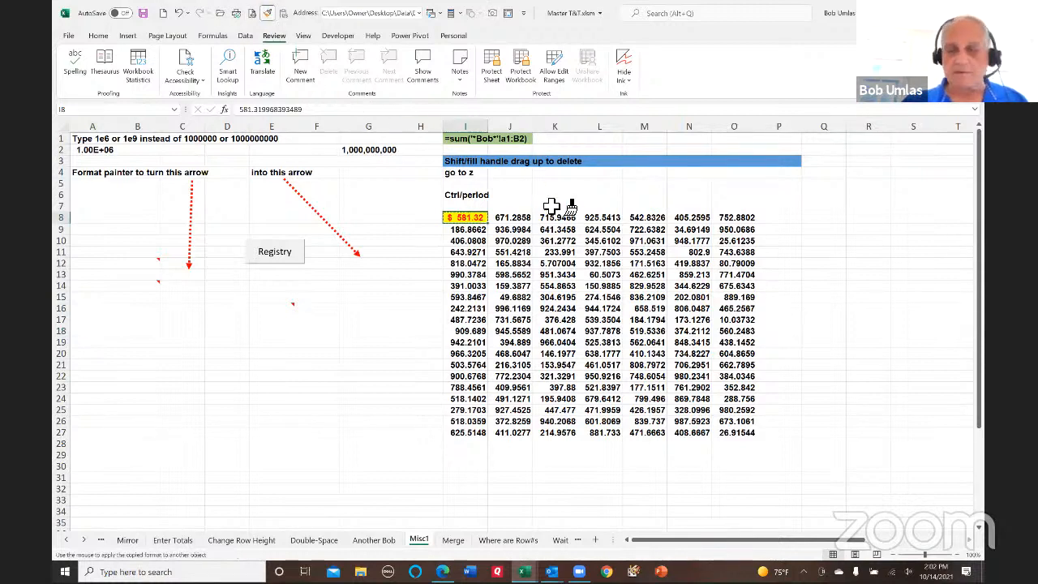
left_click(601, 258)
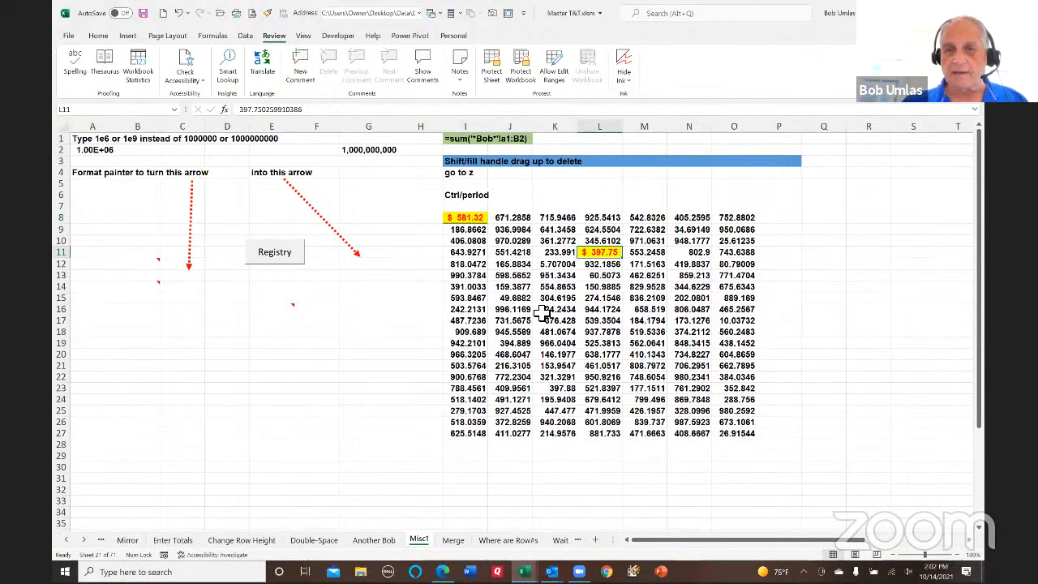
- Keep Format Painter locked on L11's formatting and apply it to J11, L18, N11, I19:J23, N24 and O17, finally releasing it
left_click(267, 14)
left_click(510, 252)
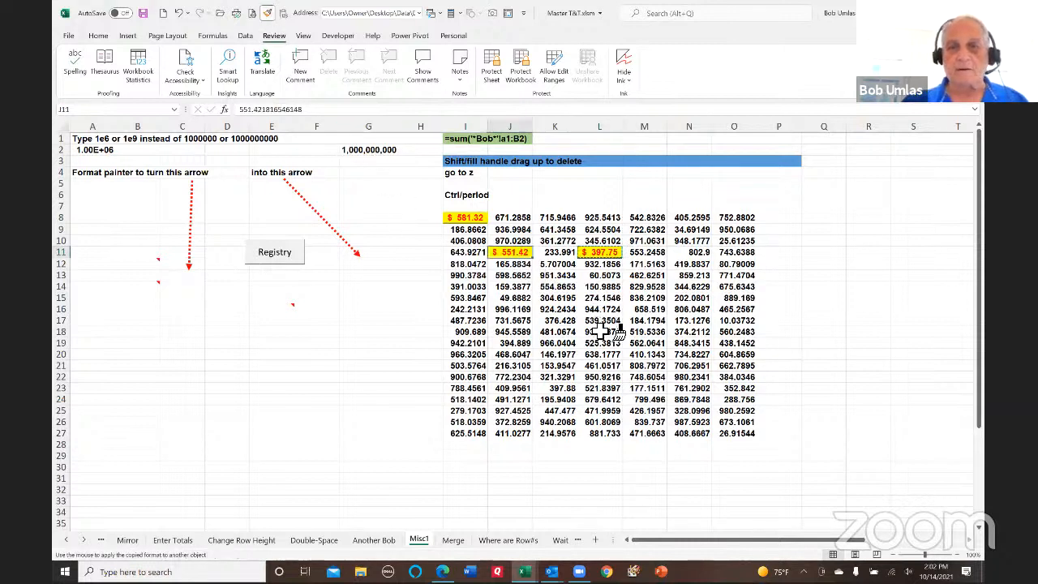
left_click(601, 332)
left_click(689, 252)
mouse_move(466, 344)
left_mouse_down()
mouse_move(511, 367)
mouse_move(511, 388)
left_mouse_up()
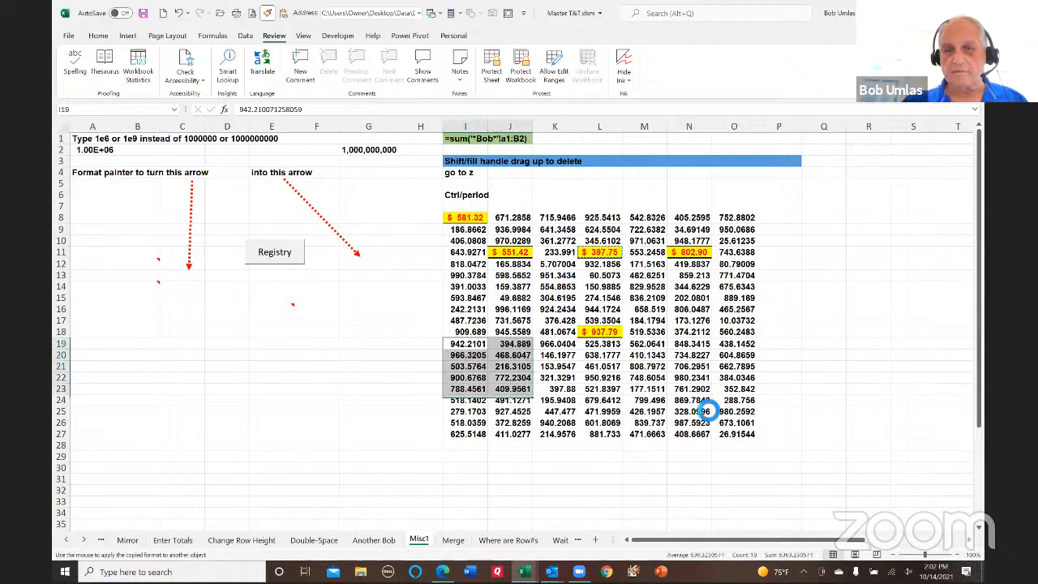
left_click(689, 399)
left_click(735, 321)
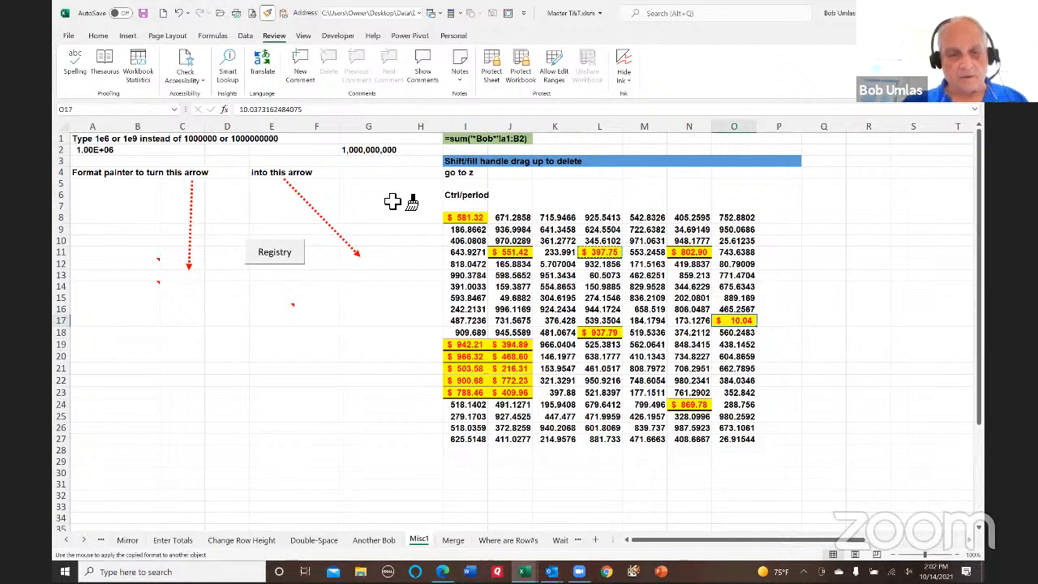
key("Escape")
left_click(511, 264)
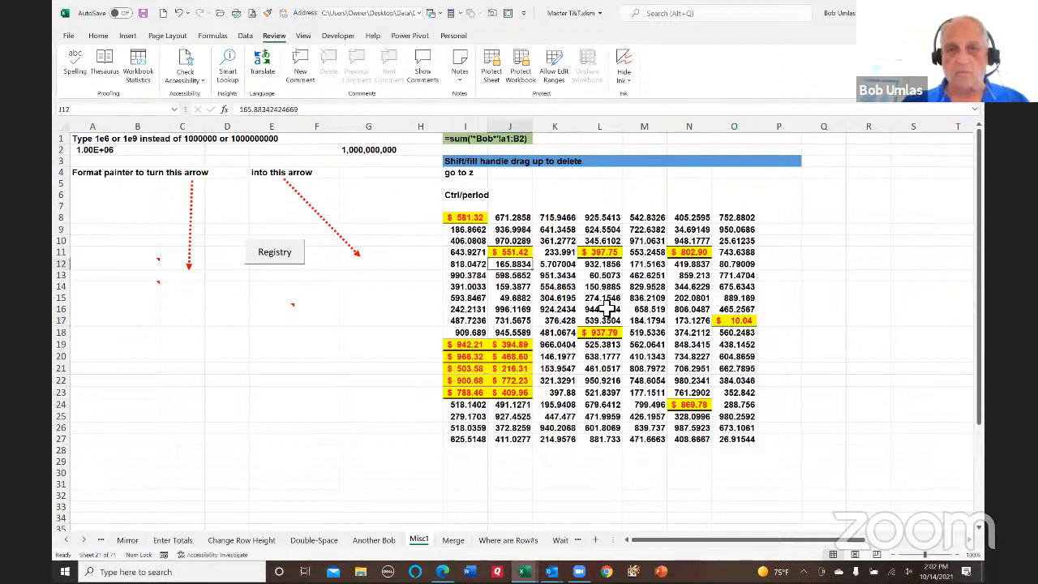
left_click(601, 343)
left_click(589, 311)
left_click(524, 276)
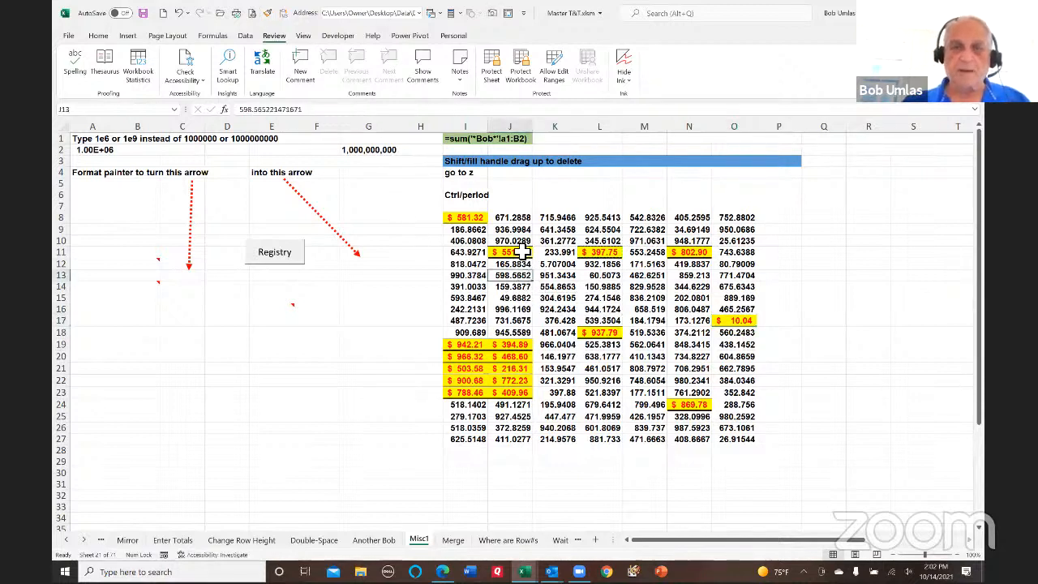
left_click(464, 173)
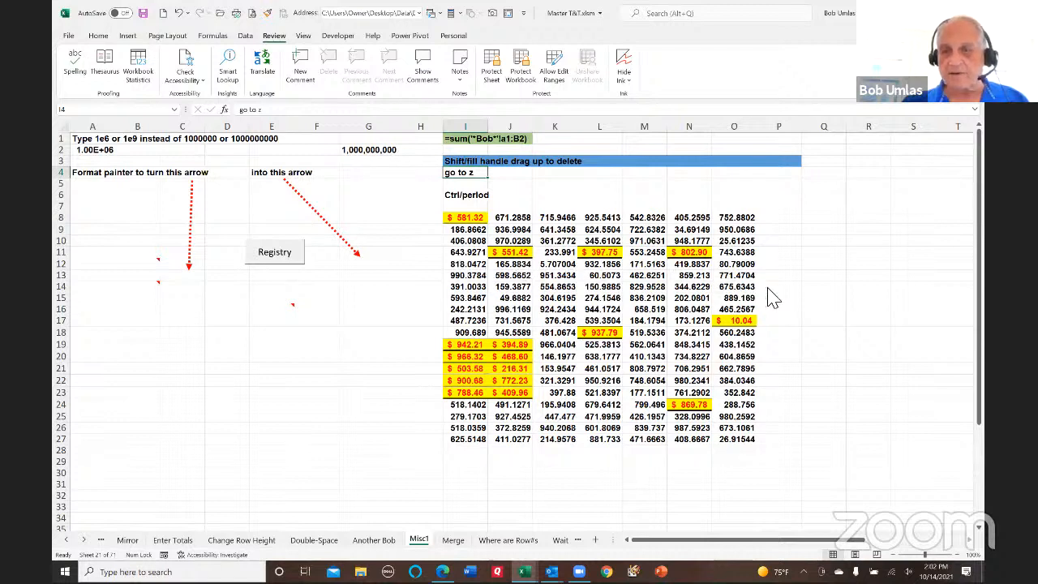
- Delete the cells I12:O13 and the following block I12:O19 with the fill handle, shifting the cells below up
left_click_drag(465, 264, 737, 275)
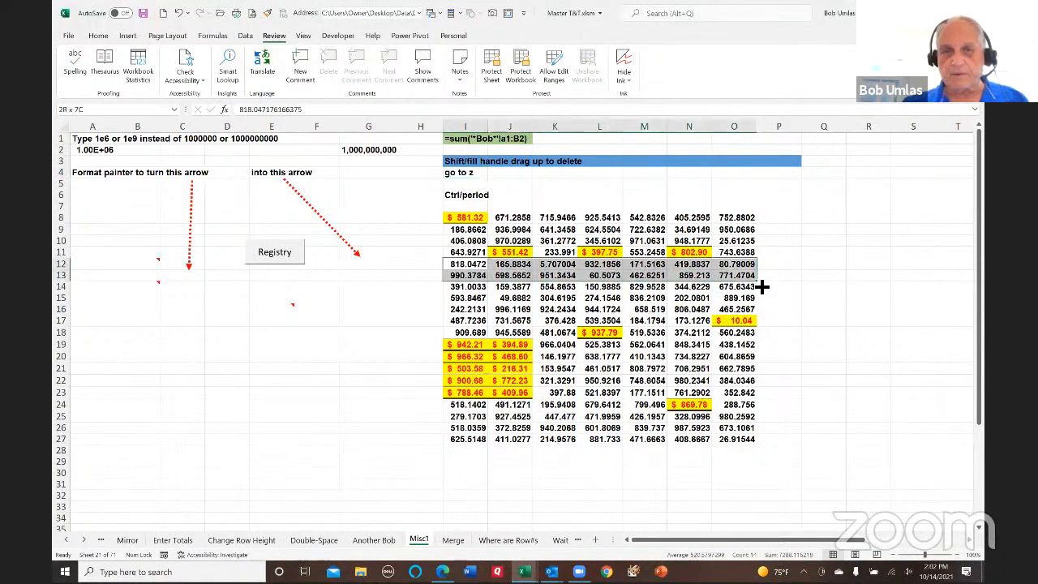
left_click_drag(760, 284, 763, 265)
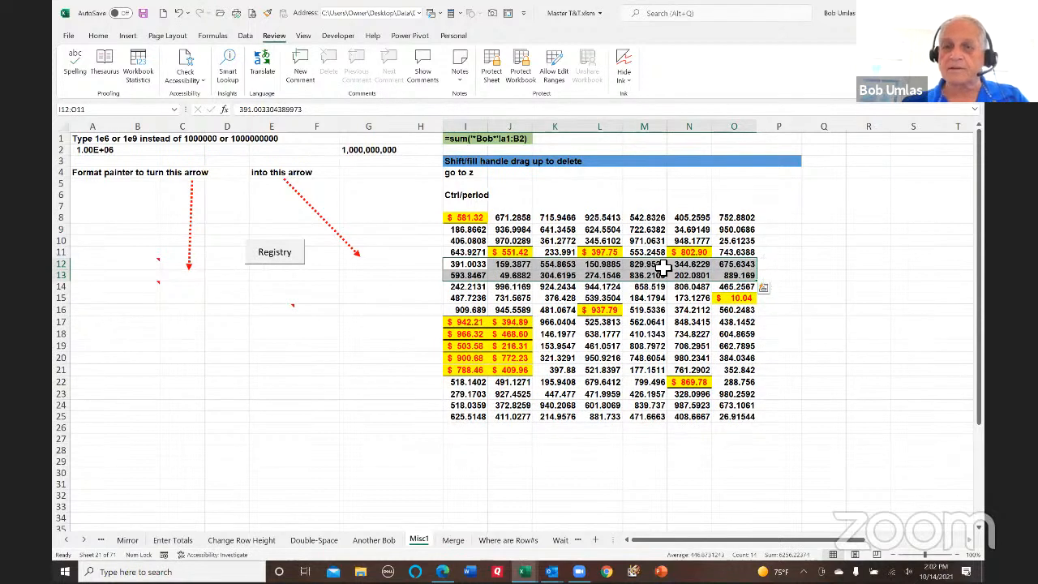
left_click_drag(458, 268, 756, 272)
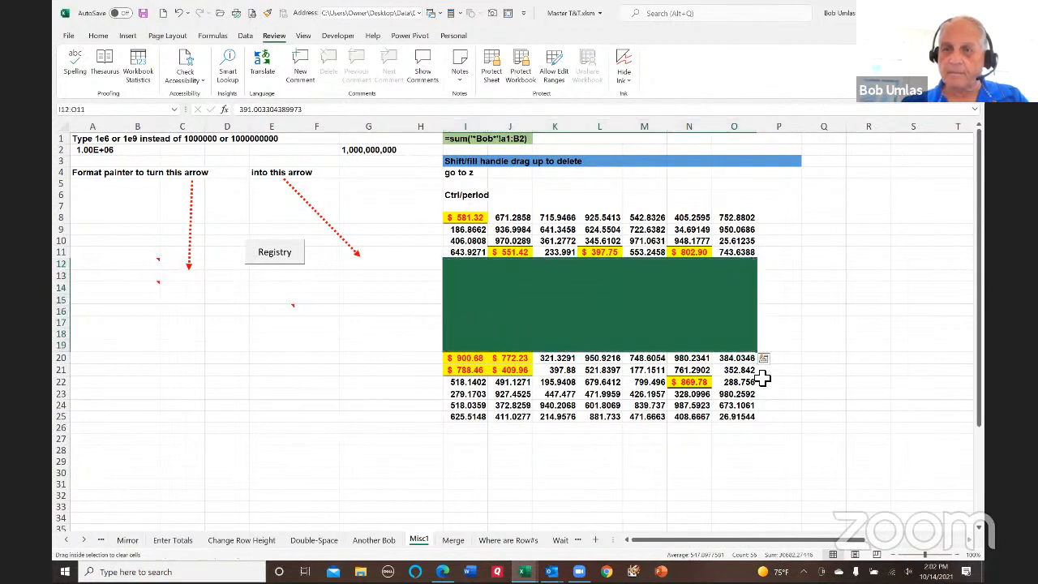
- Clear the contents of I13:O15 with the fill handle without shifting any cells
left_click_drag(471, 279, 759, 307)
left_click_drag(759, 306, 756, 279)
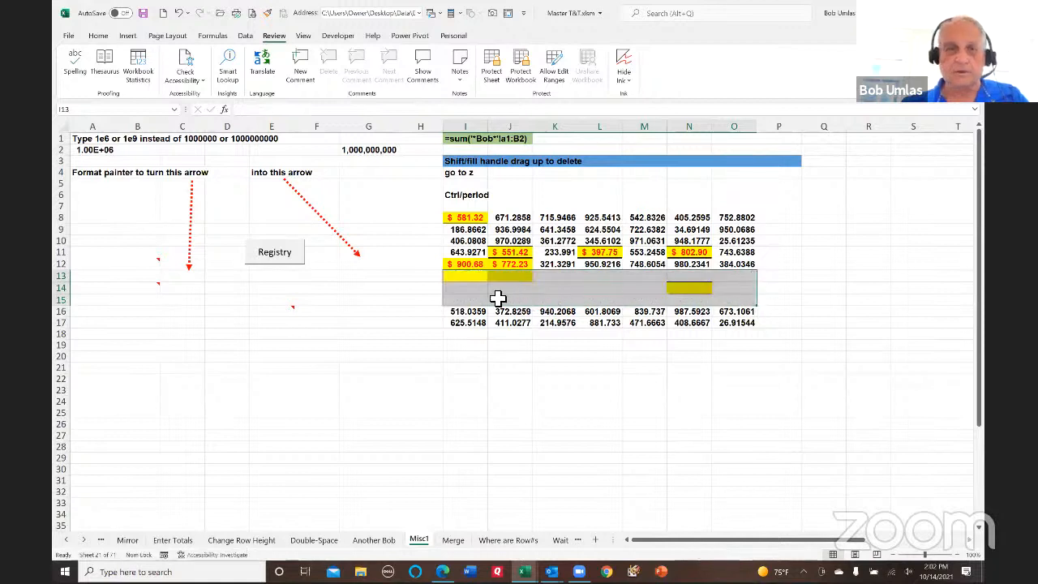
- Open the code of the GetRegistry macro assigned to the Registry button
right_click(275, 258)
left_click(321, 366)
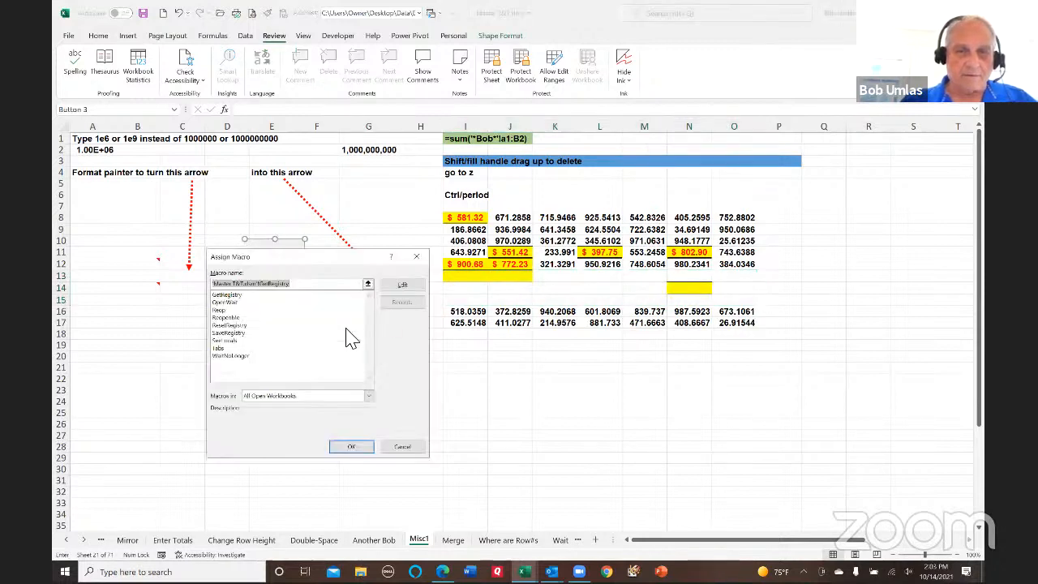
left_click(402, 285)
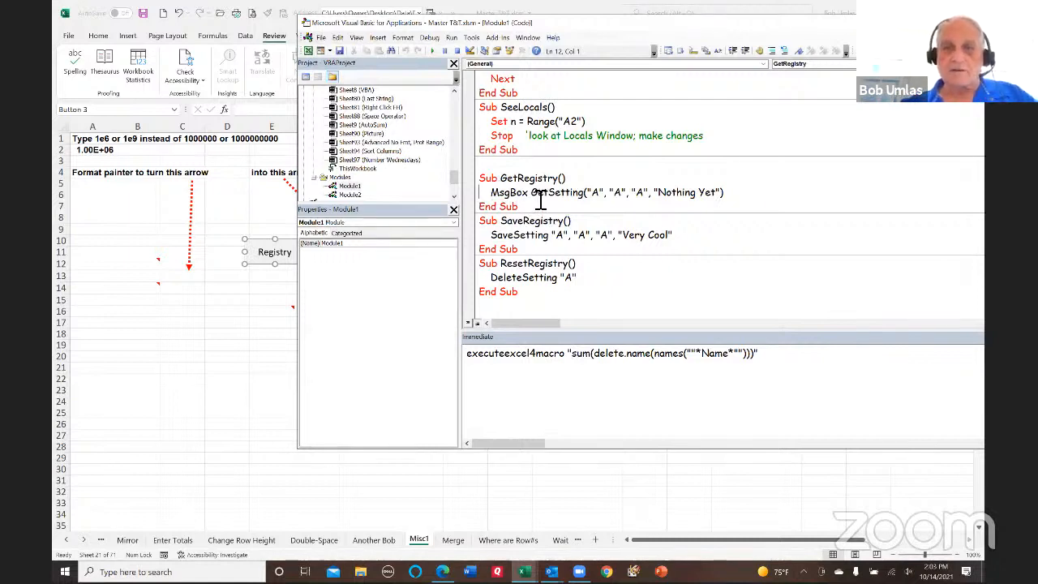
- Examine the GetSetting statement in GetRegistry and the arguments of the SaveSetting statement in SaveRegistry
left_click_drag(539, 199, 748, 199)
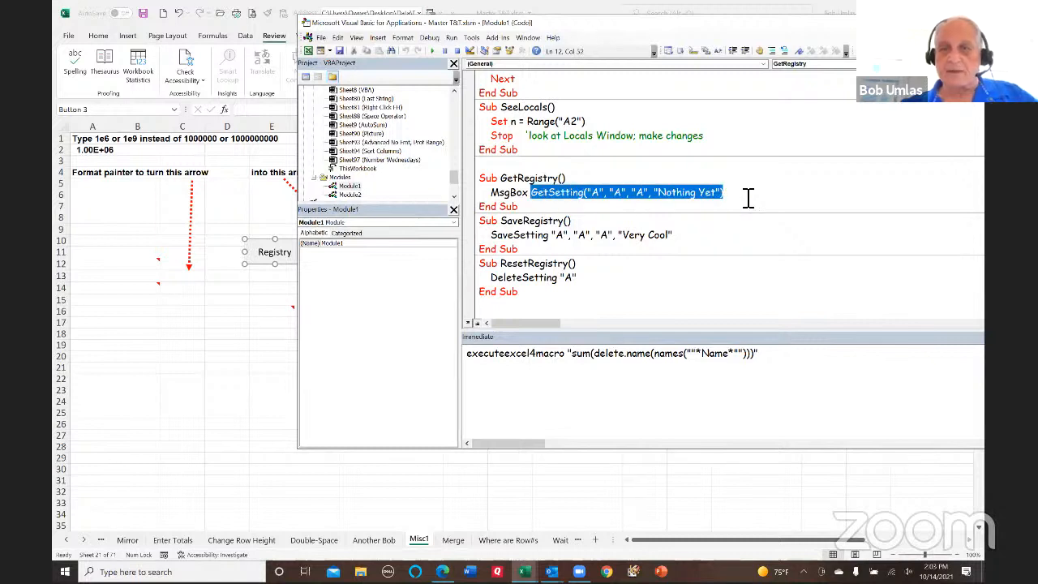
left_click(591, 199)
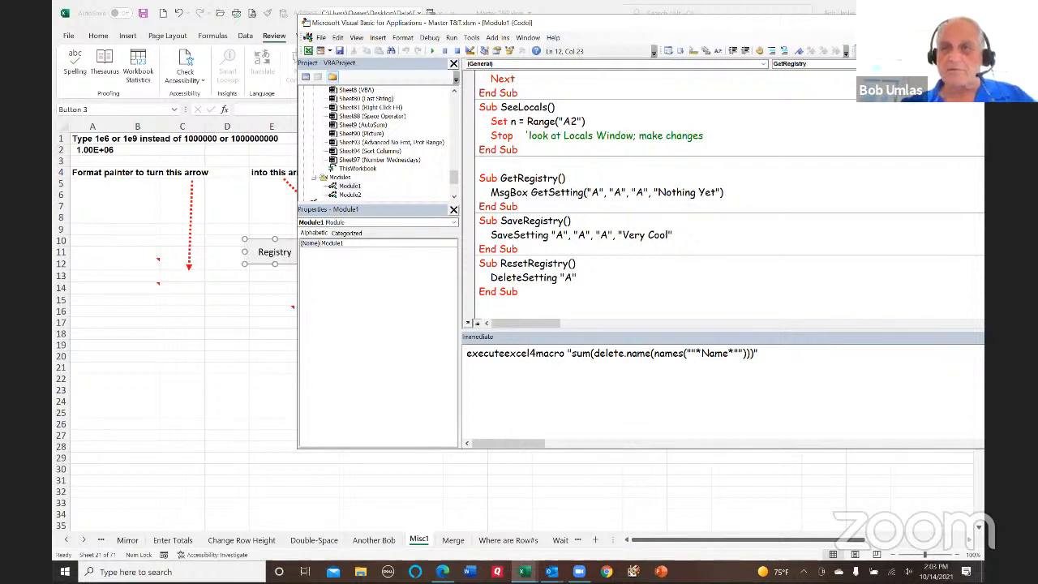
key("alt+F11")
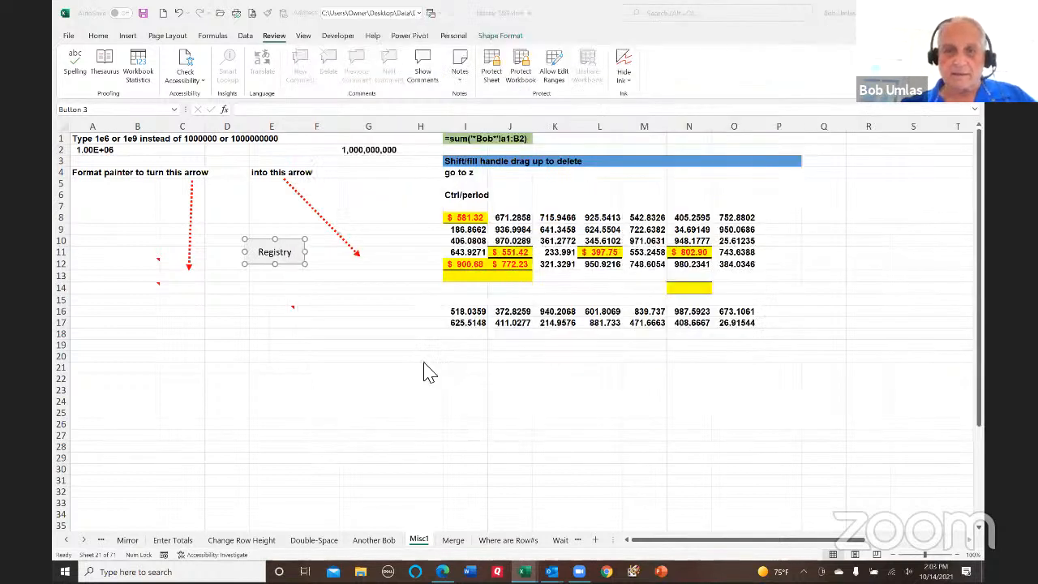
key("alt+F11")
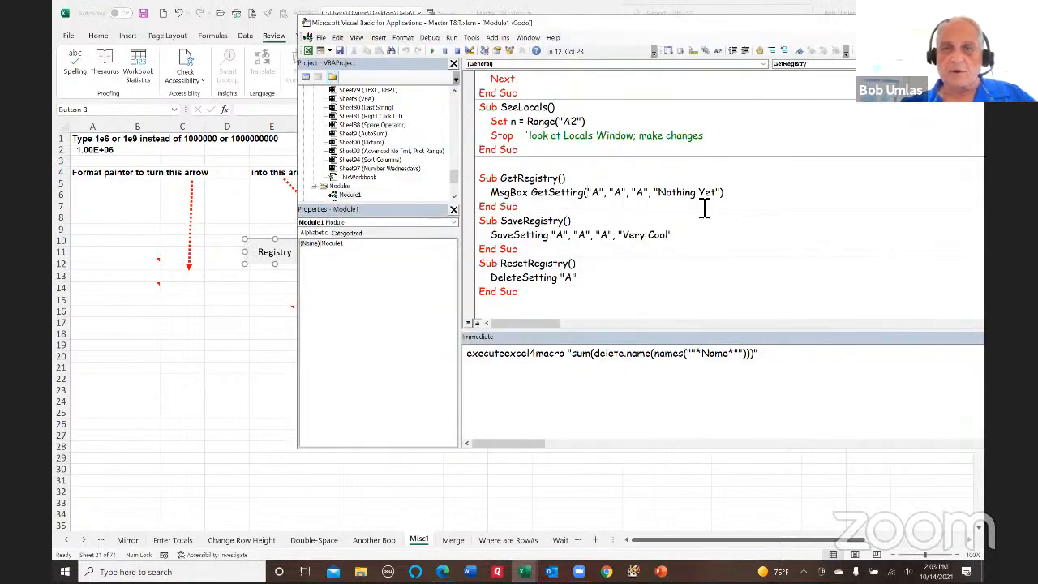
left_click(556, 235)
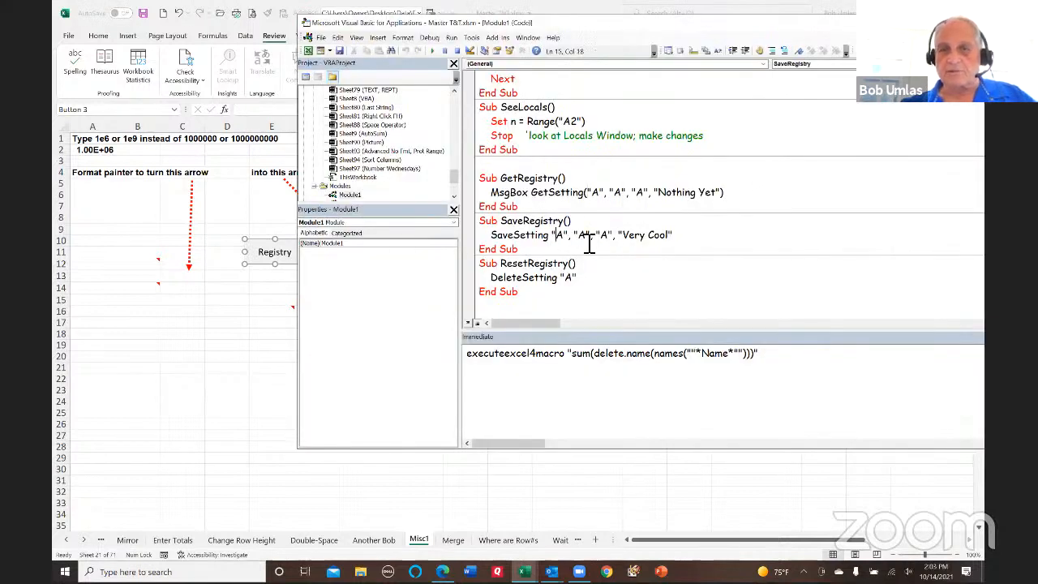
left_click_drag(553, 235, 623, 243)
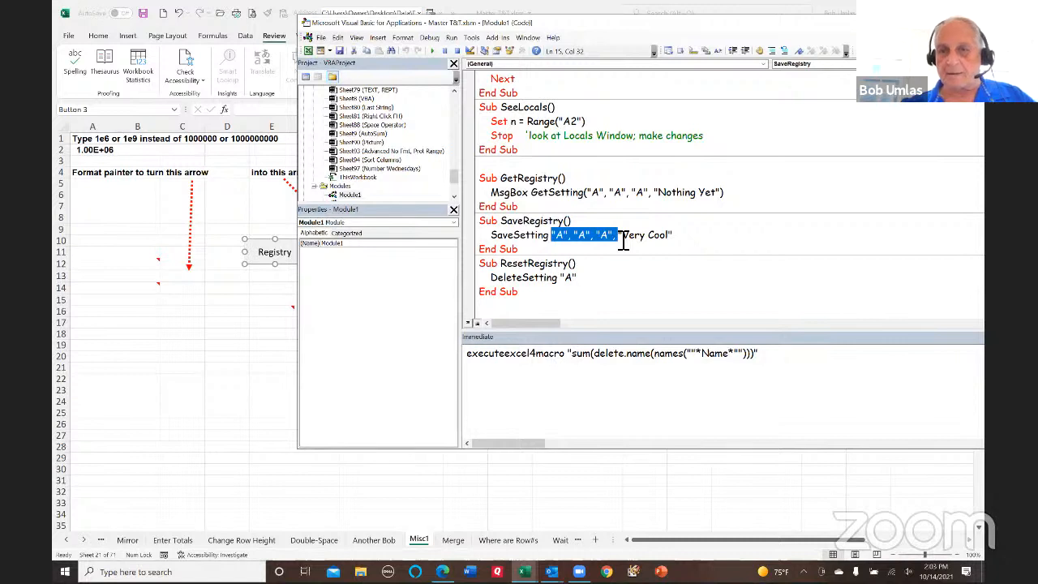
left_click(523, 235)
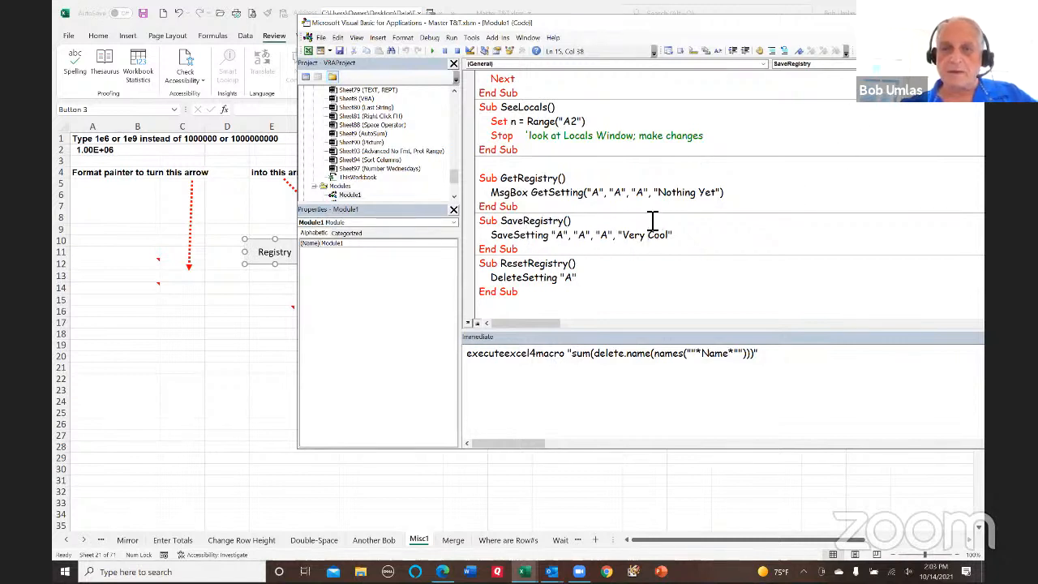
- Run the GetRegistry macro and dismiss its message box
left_click(525, 198)
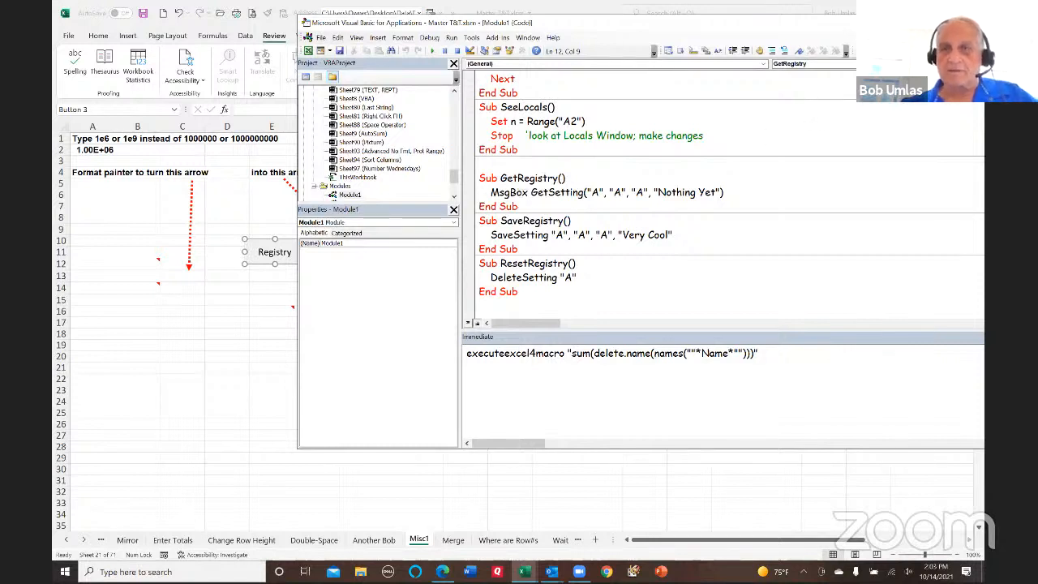
key("F5")
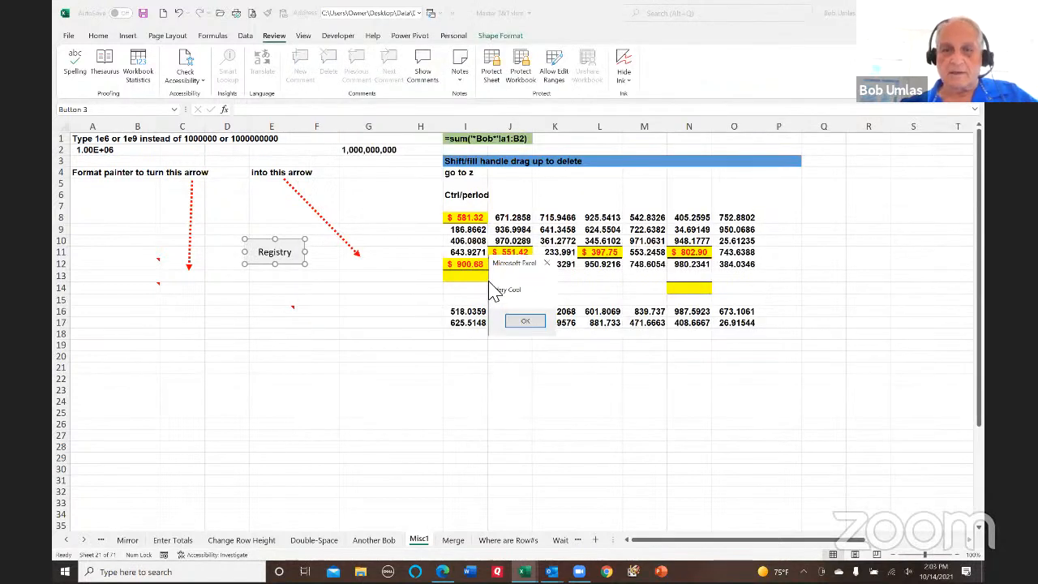
left_click(542, 323)
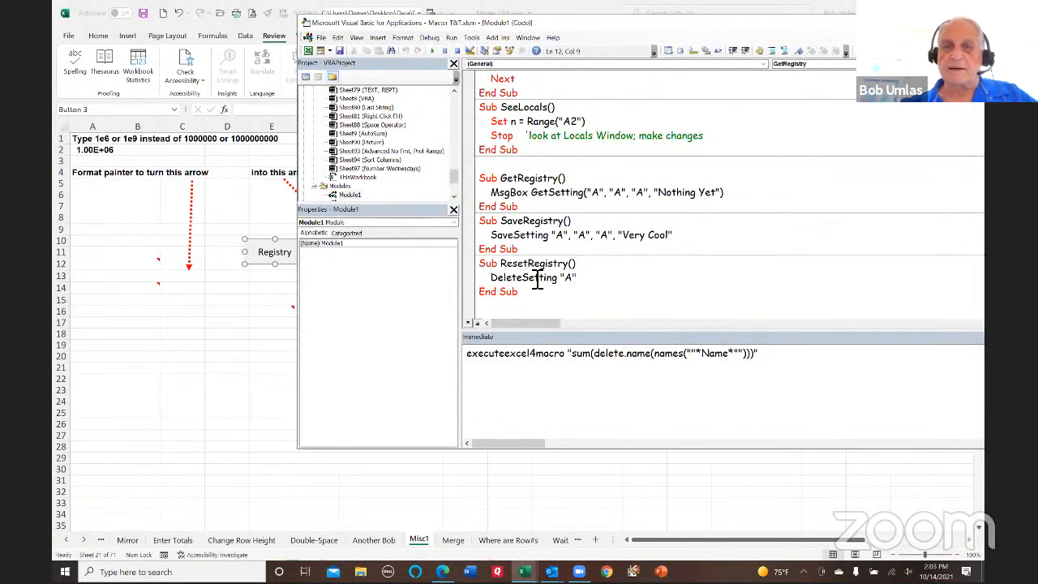
- Examine the argument list of the SaveSetting statement in SaveRegistry and the DeleteSetting argument in ResetRegistry
double_click(561, 237)
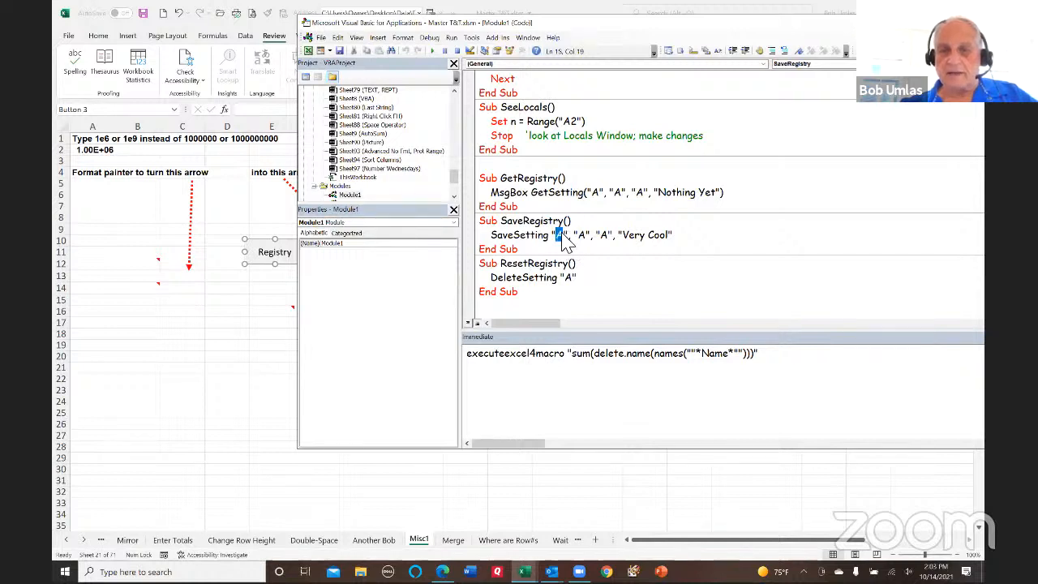
left_click(550, 236)
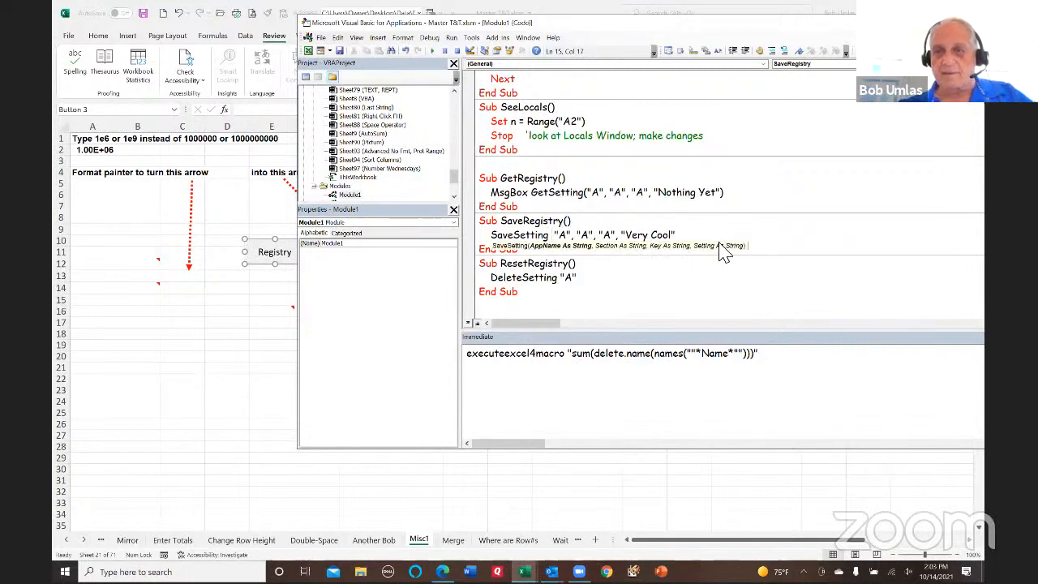
left_click(584, 278)
left_click_drag(560, 278, 584, 278)
left_click(542, 281)
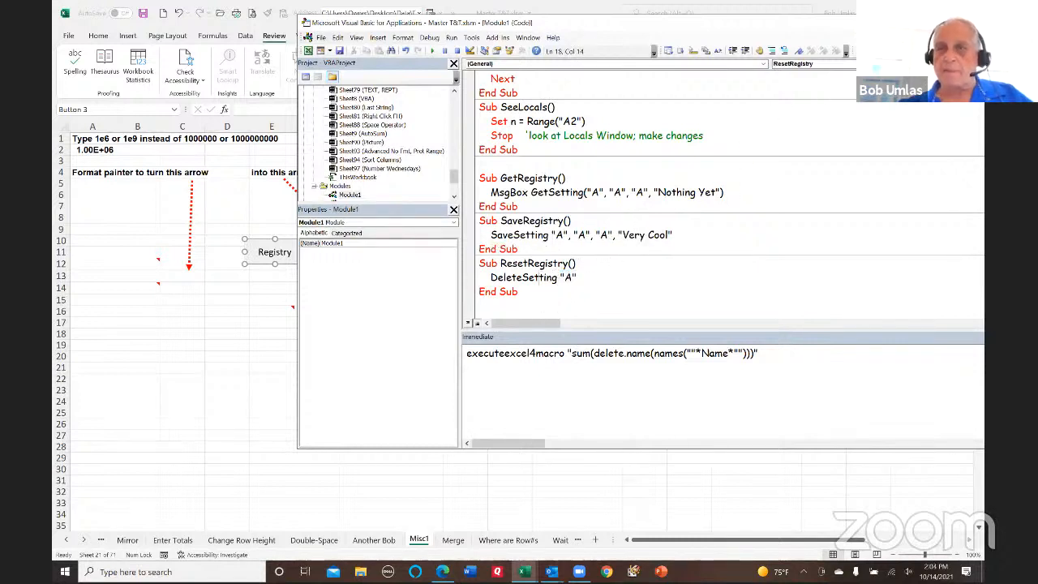
- Run the GetRegistry macro again, dismiss its message box, and return to cell D16 on the Misc1 sheet
left_click(538, 195)
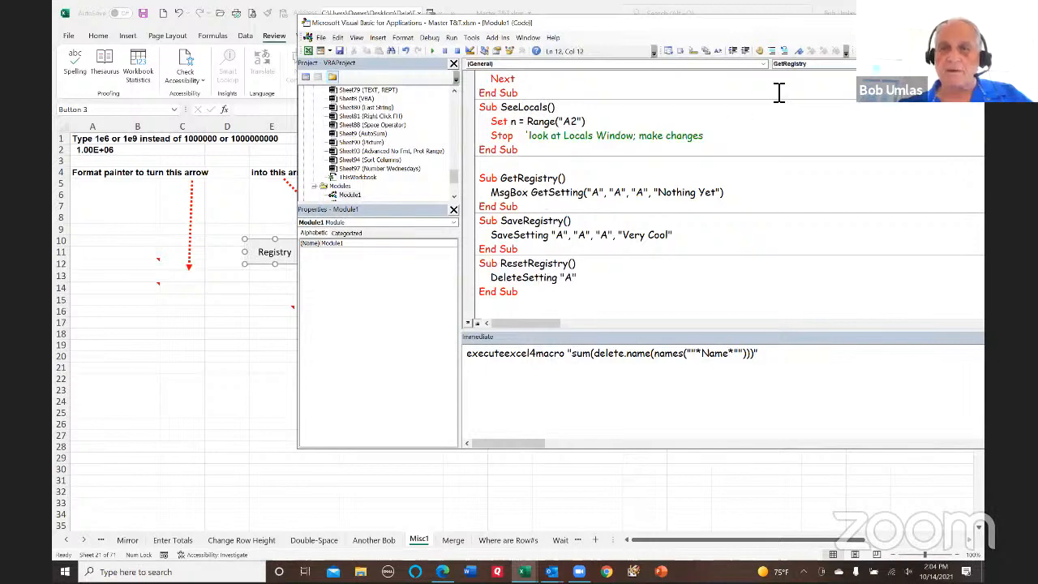
key("F5")
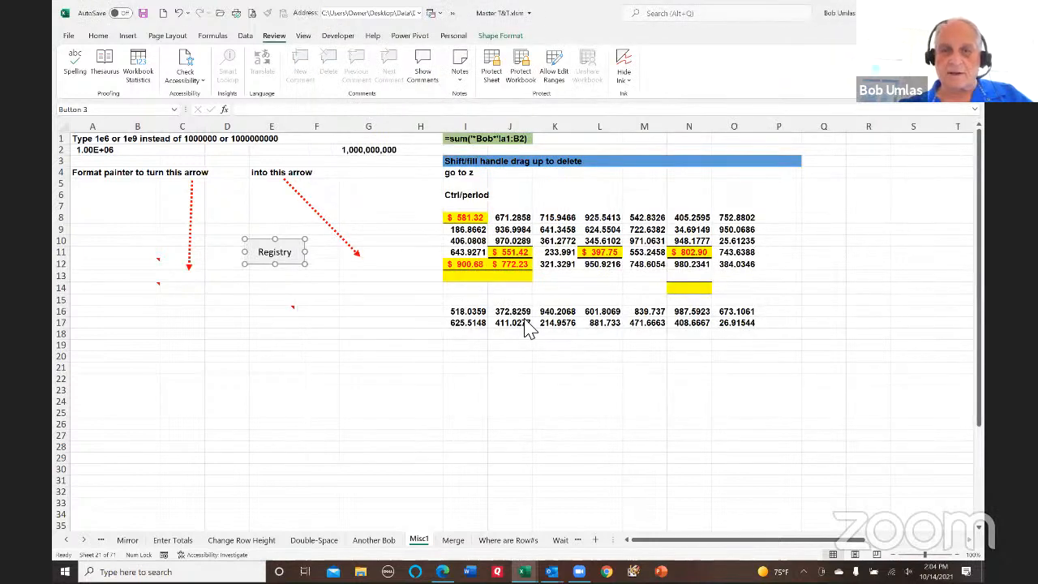
key("Return")
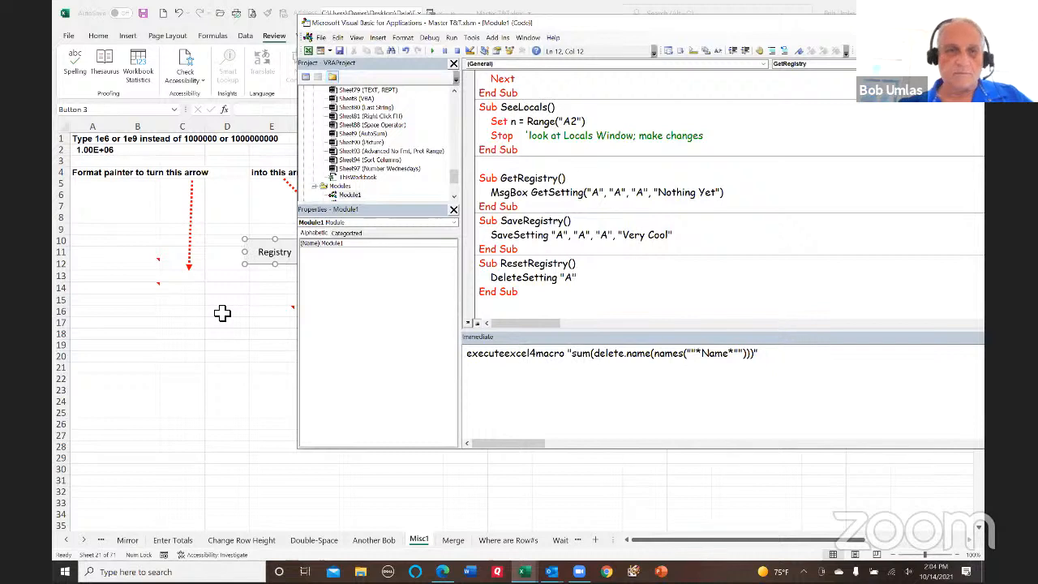
left_click(222, 313)
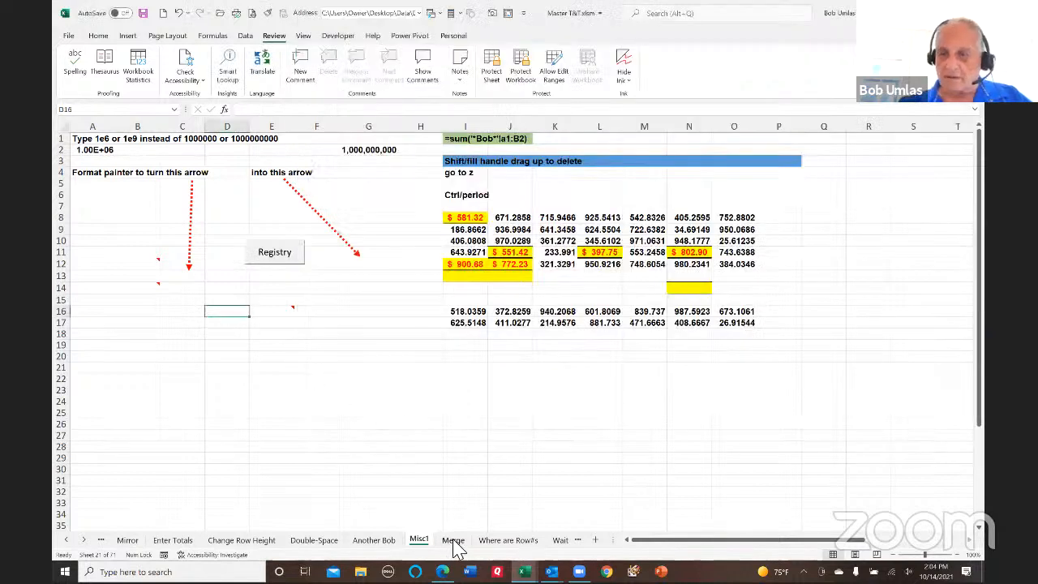